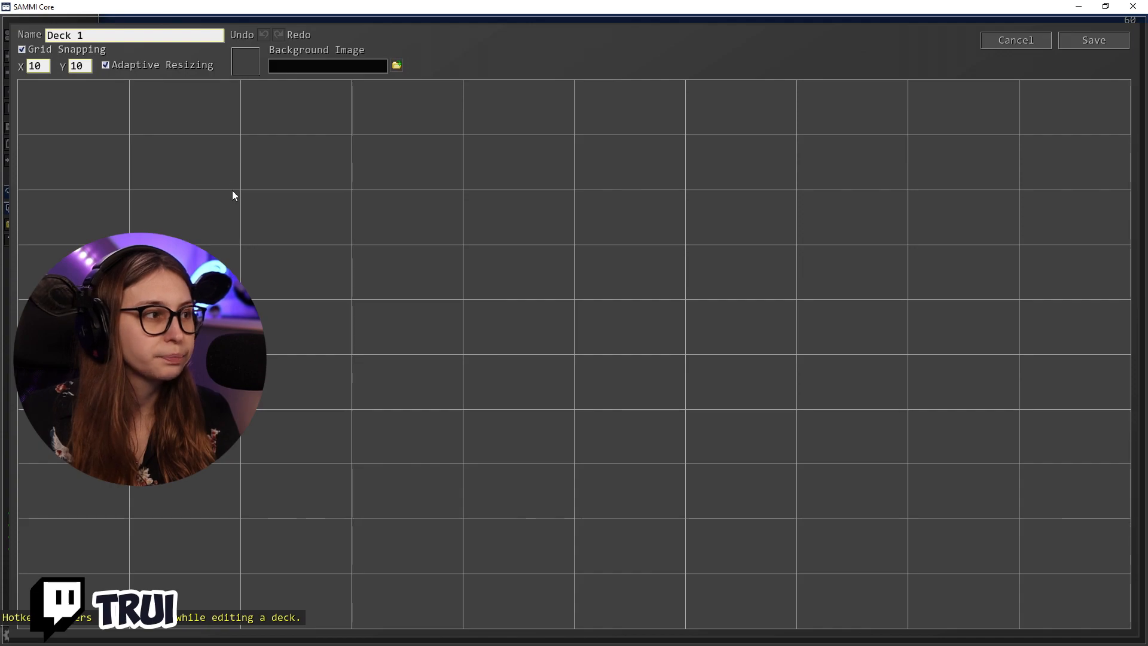
Create a new button in the first cell of Deck 1 and take a look at its command list
drag(242, 136, 351, 187)
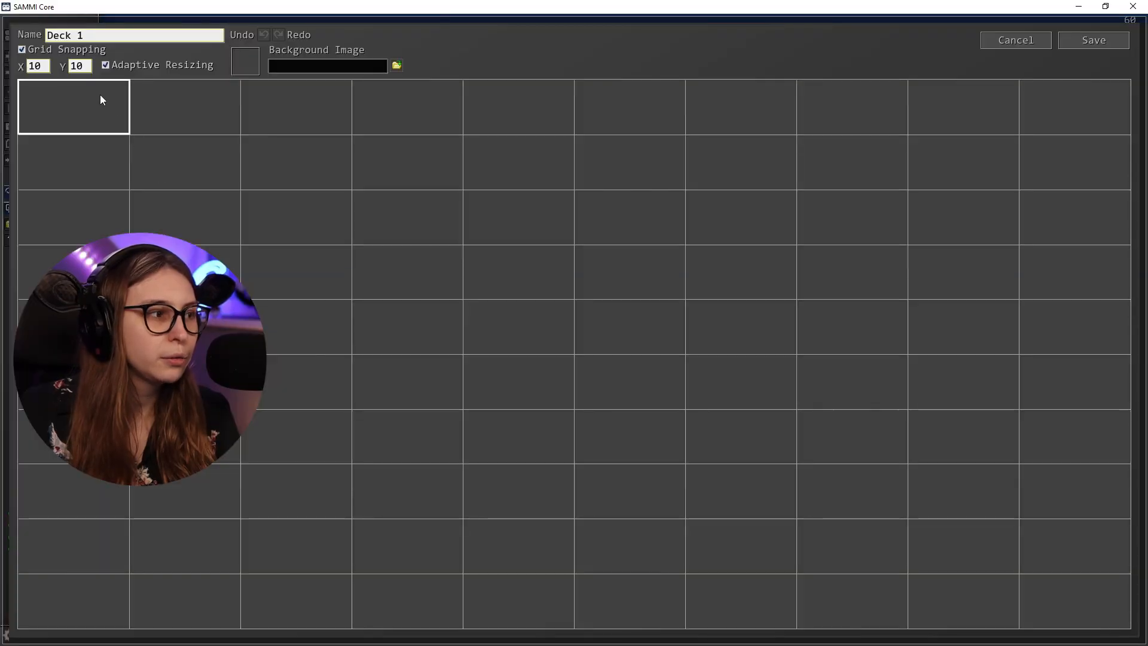
right_click(100, 100)
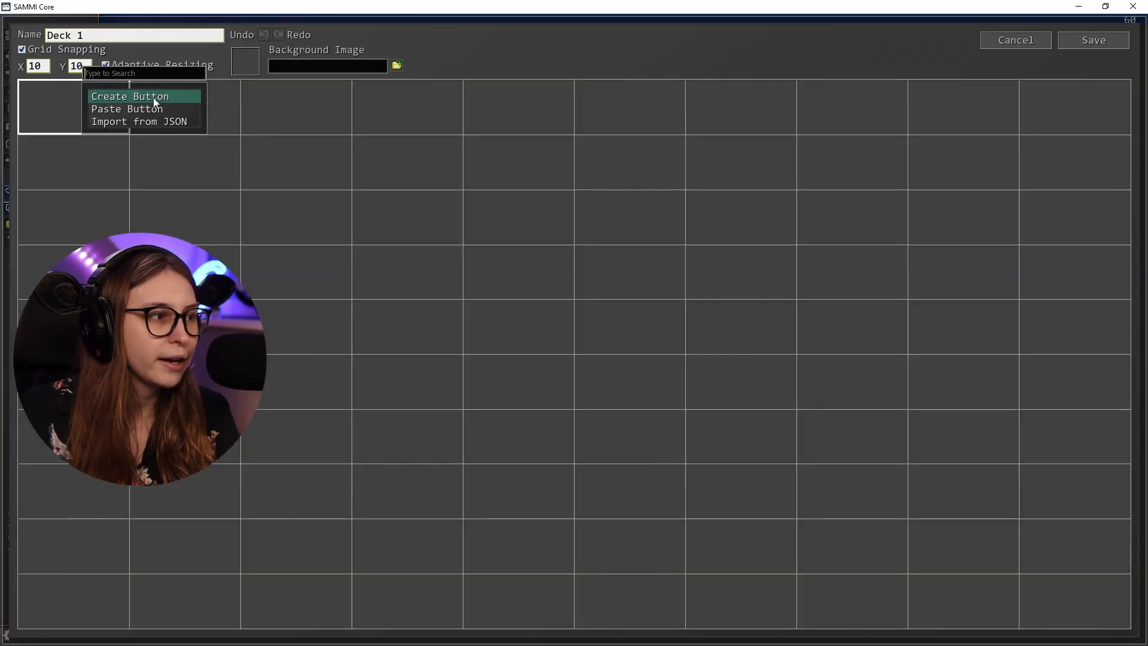
click(153, 97)
double_click(82, 99)
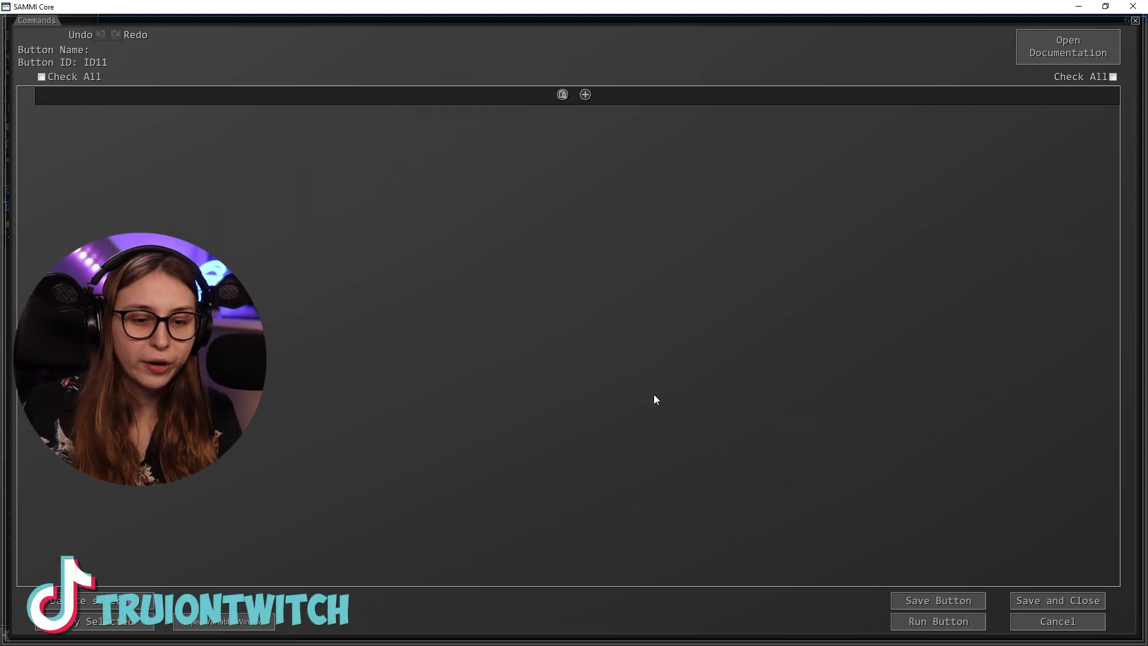
click(1030, 627)
right_click(81, 83)
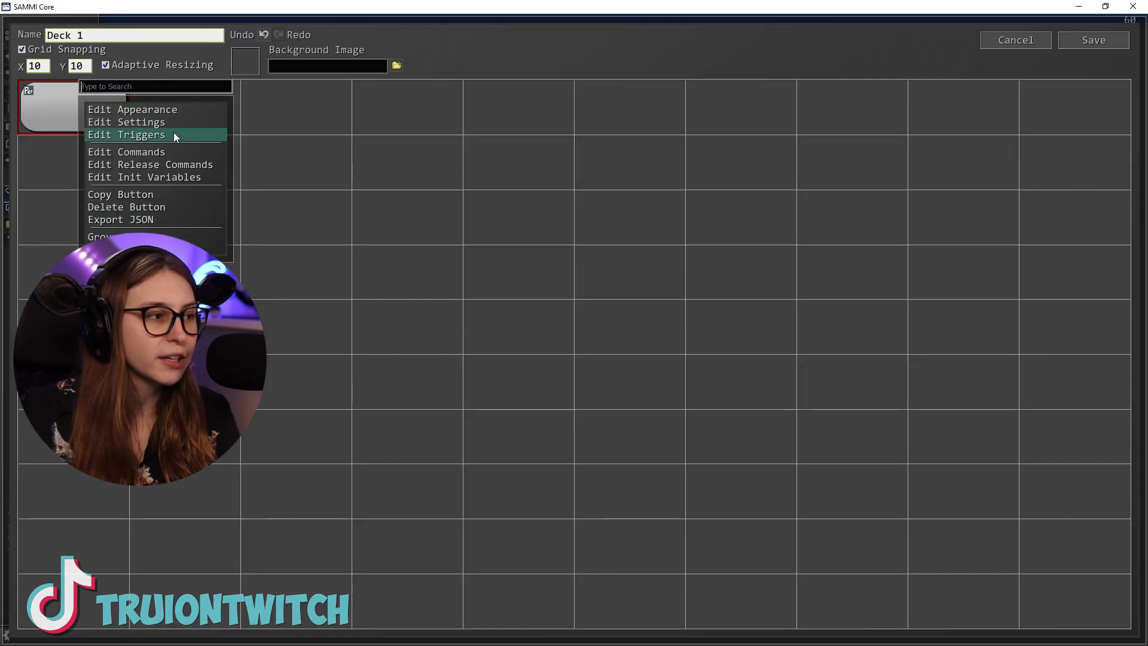
click(134, 135)
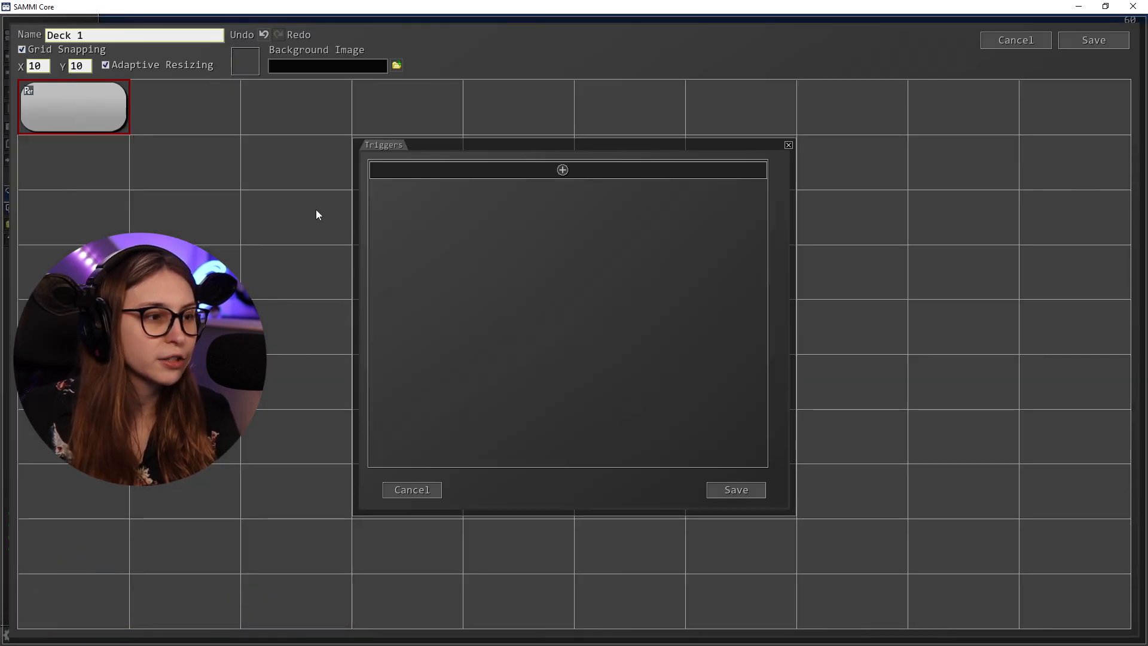
click(562, 170)
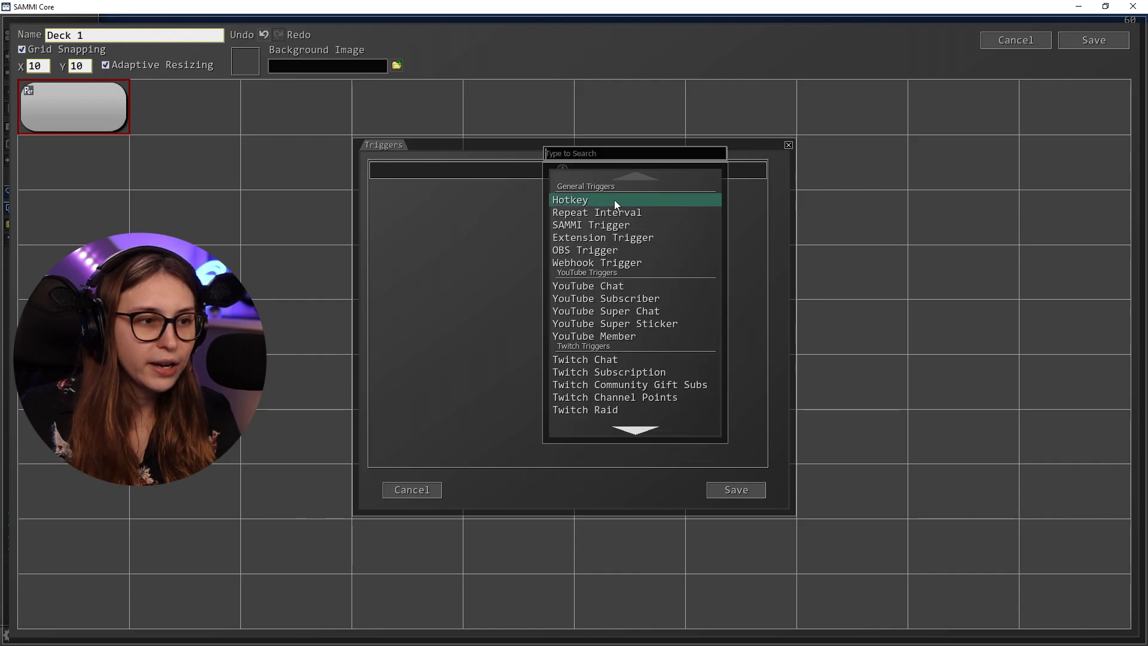
scroll(645, 268, down, 3)
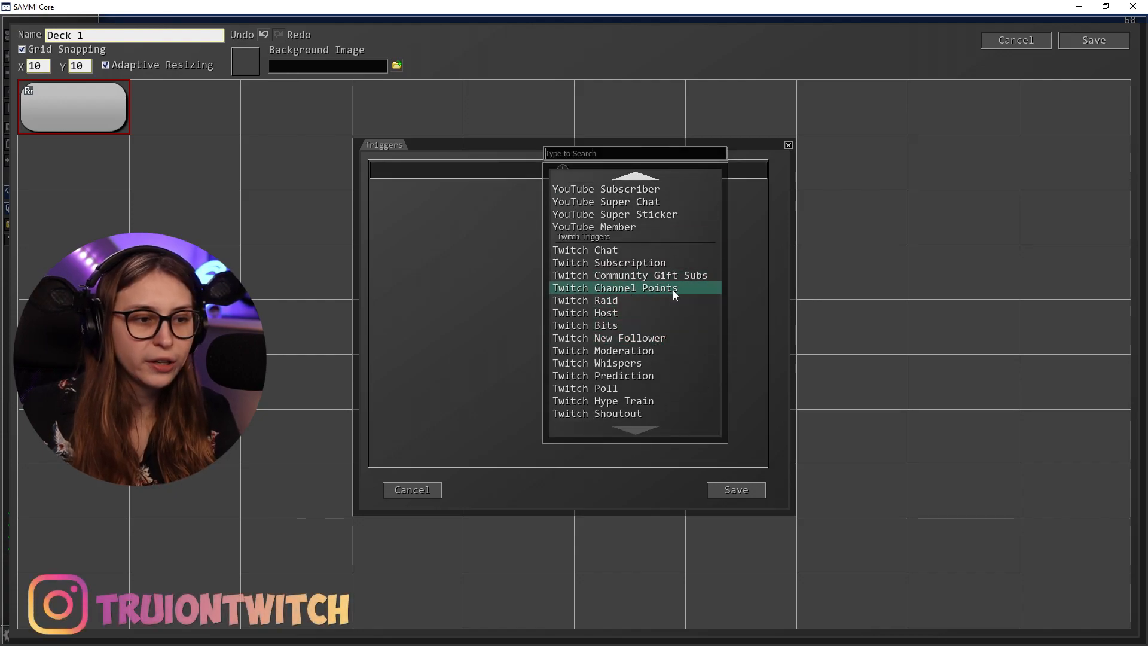
click(673, 290)
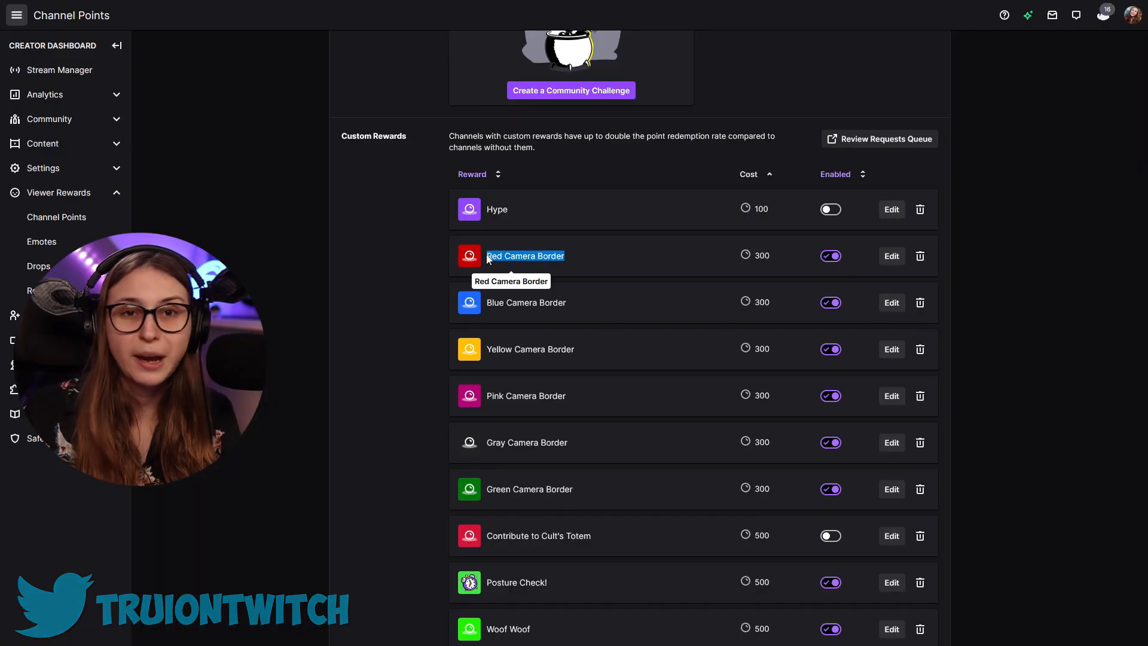
Review the camera border entries among the custom channel point rewards in the Twitch Creator Dashboard
click(603, 261)
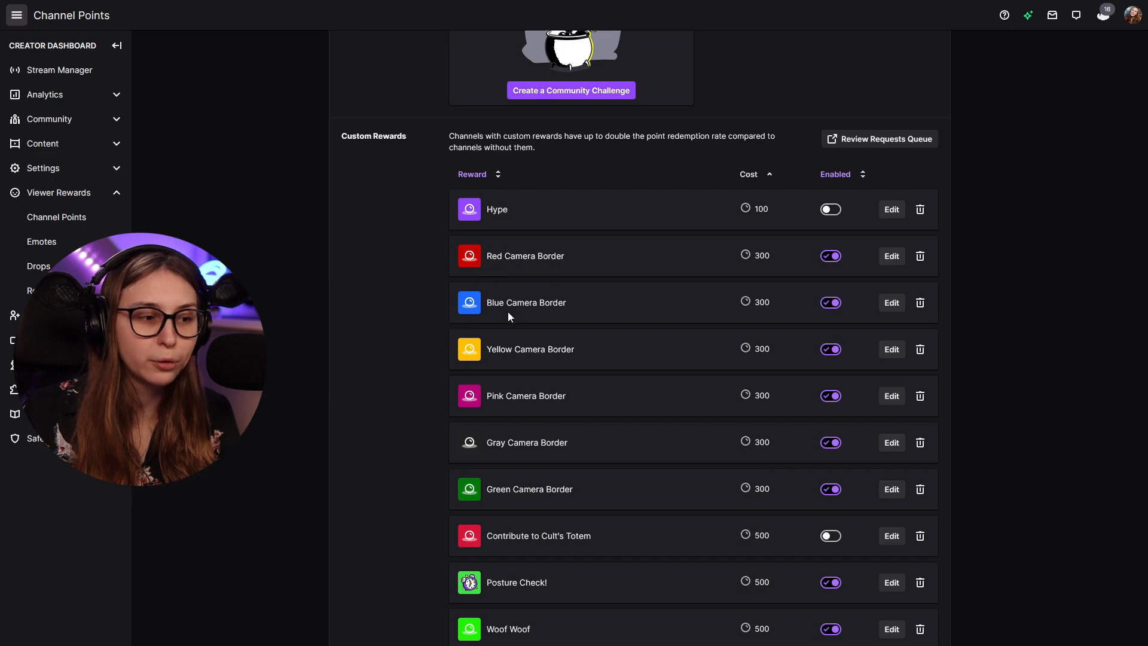
scroll(507, 406, down, 1)
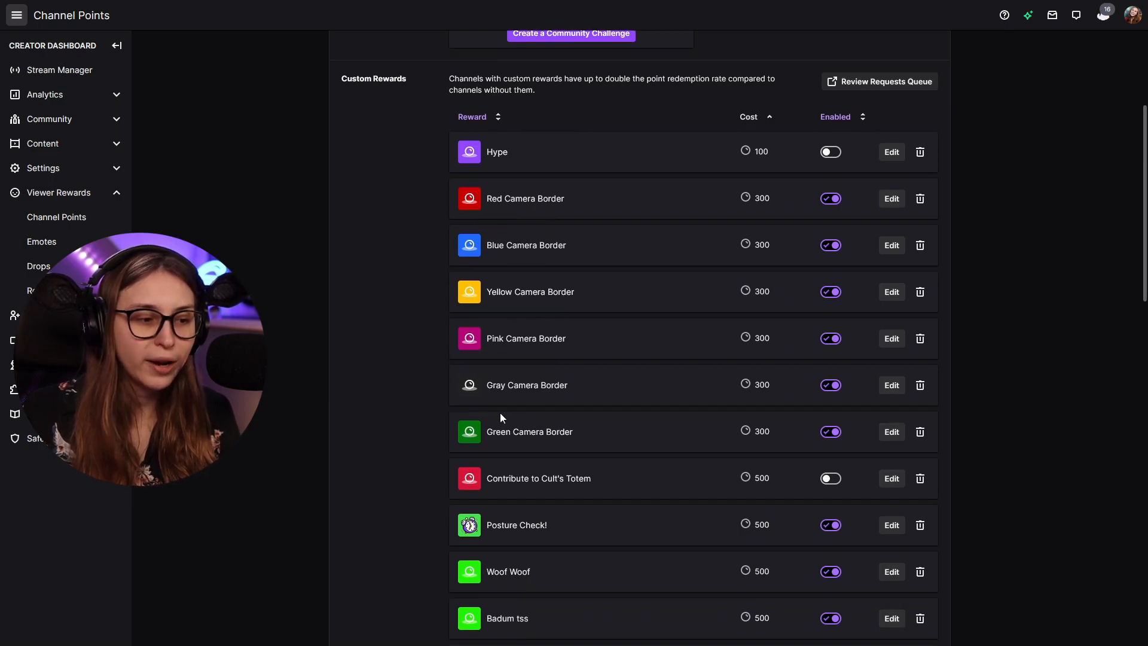
scroll(646, 334, down, 15)
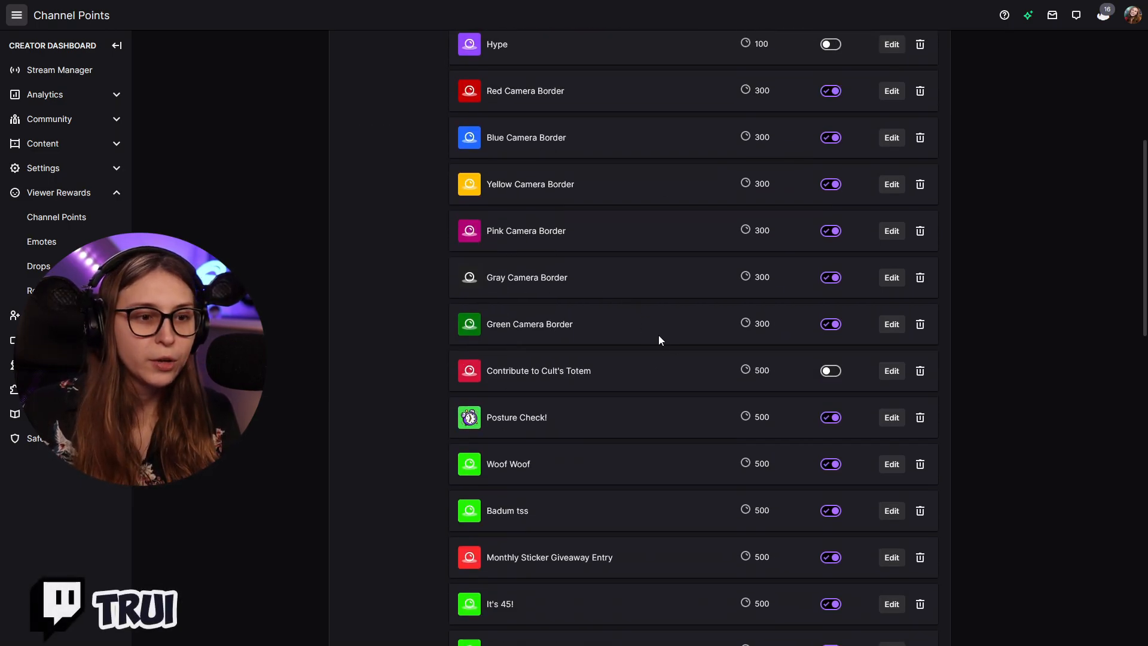
scroll(744, 391, up, 15)
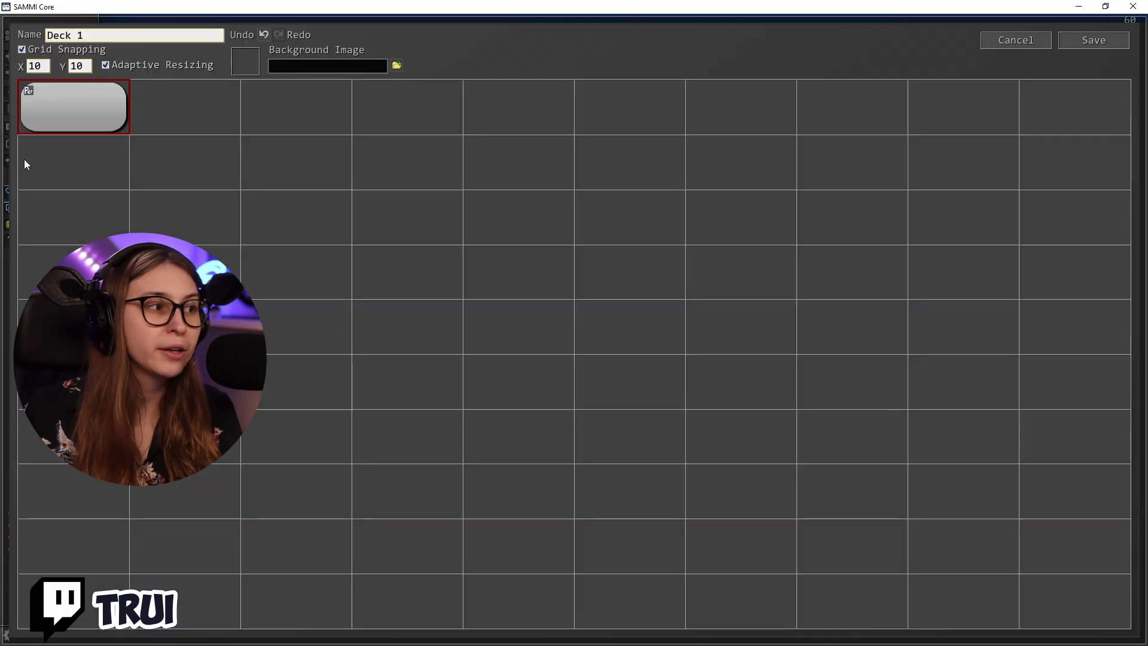
Add a Twitch Channel Points trigger to the first button of Deck 1 in SAMMI Core
right_click(80, 110)
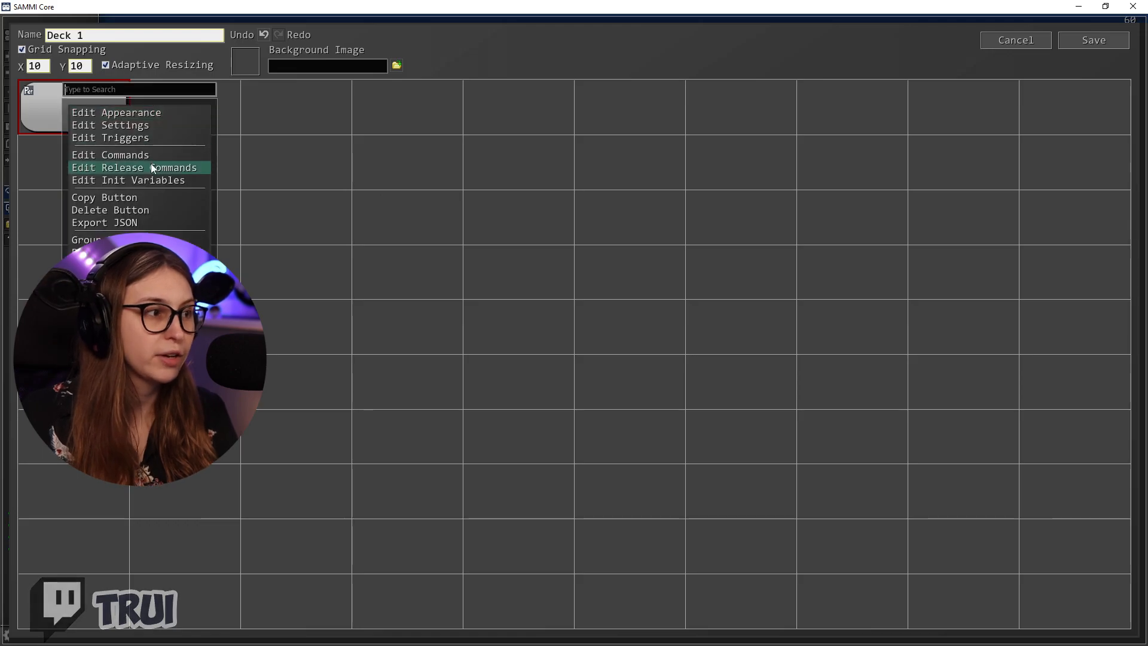
click(131, 135)
click(562, 170)
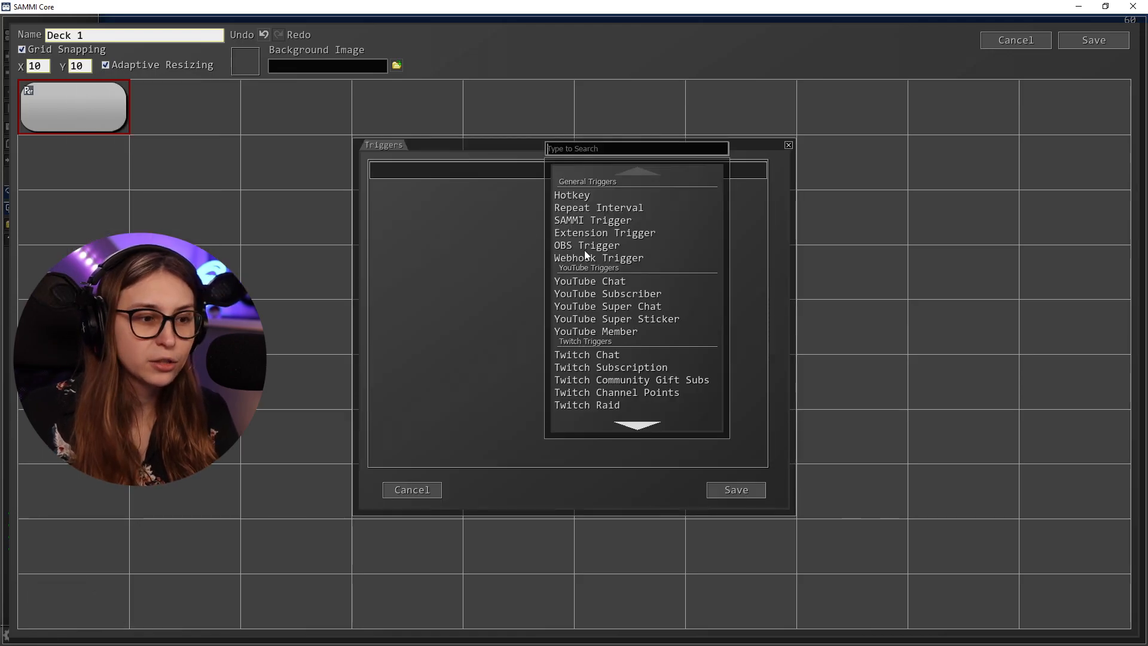
scroll(636, 364, down, 1)
click(649, 370)
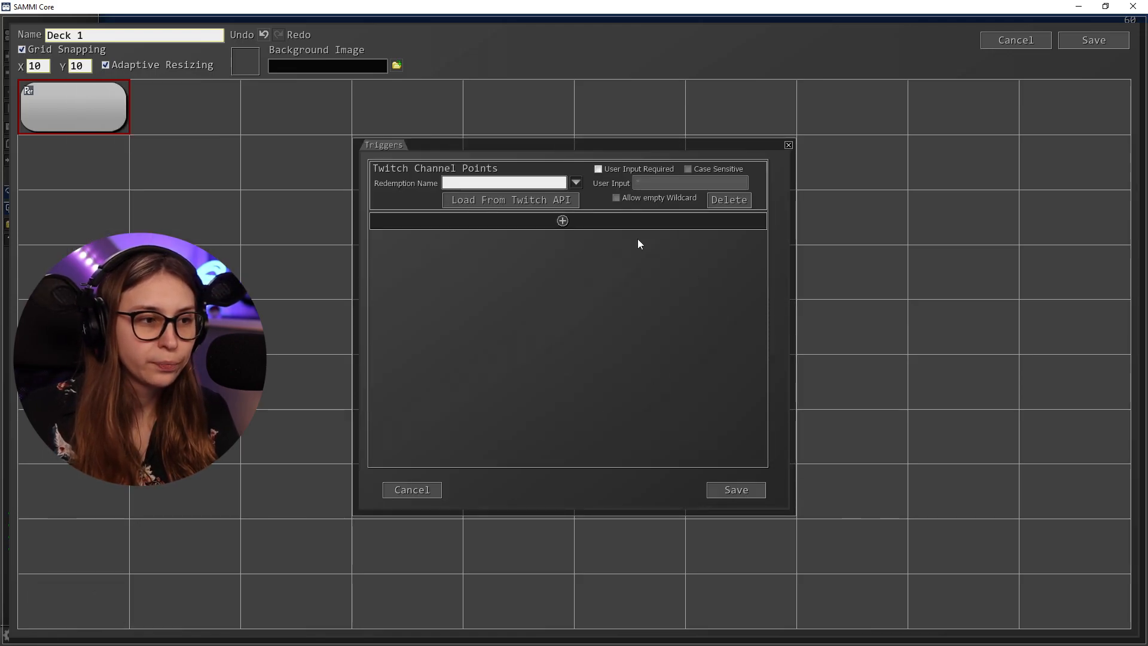
Load the rewards from the Twitch API, set the trigger's redemption name to Blue Camera Border and save the trigger
click(531, 202)
click(576, 183)
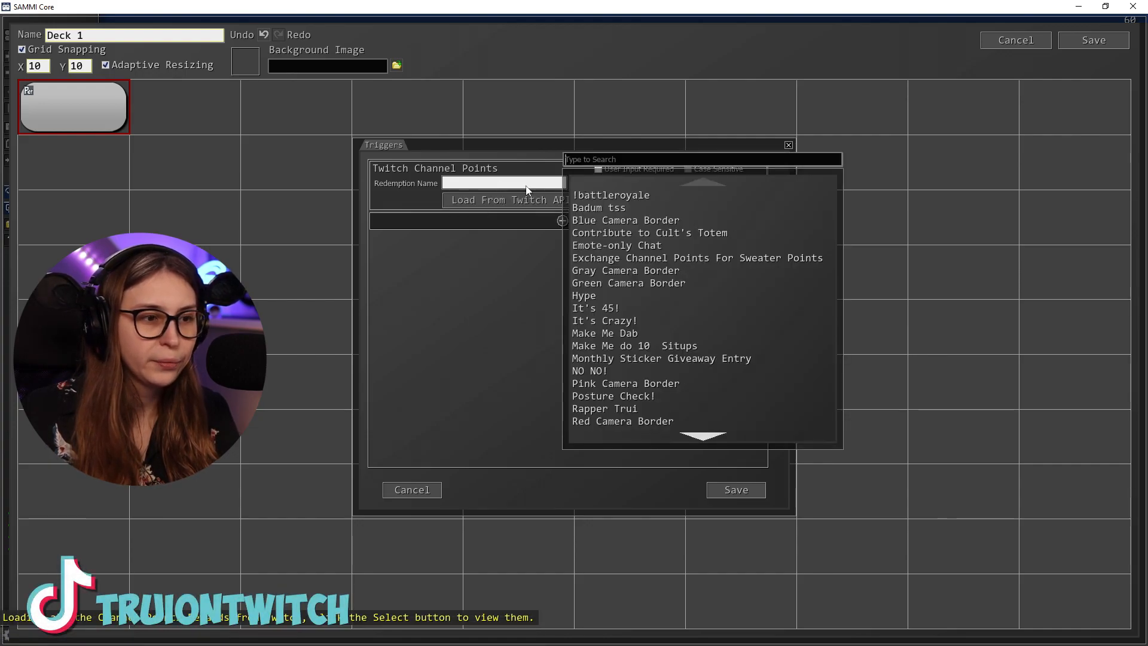
scroll(668, 386, down, 5)
scroll(668, 386, up, 5)
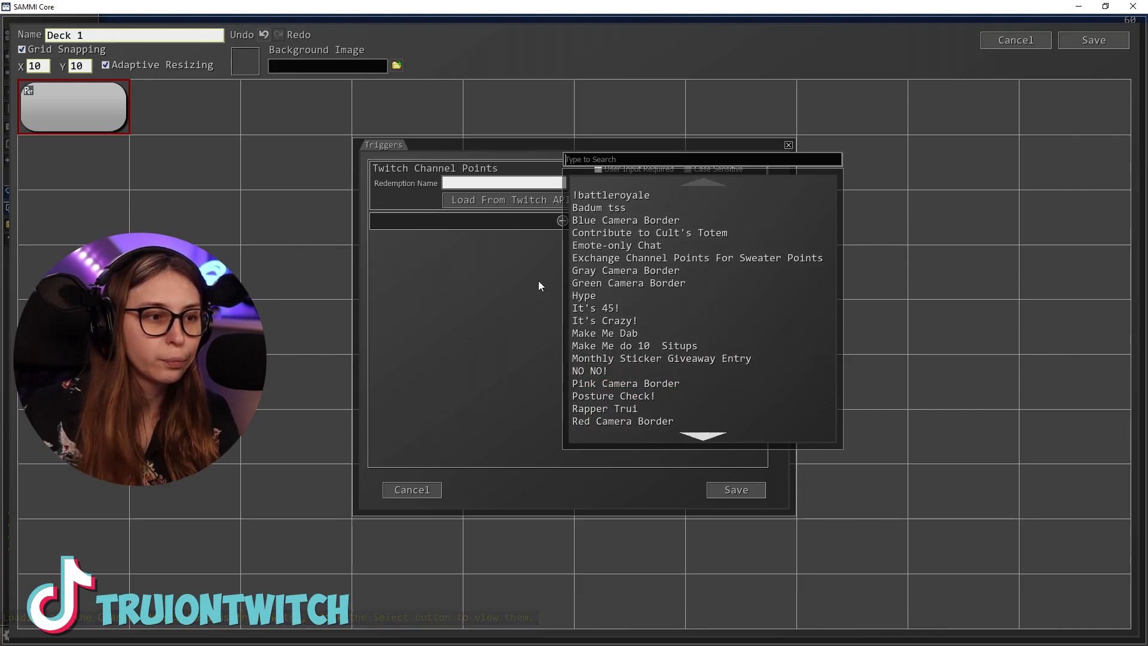
click(650, 221)
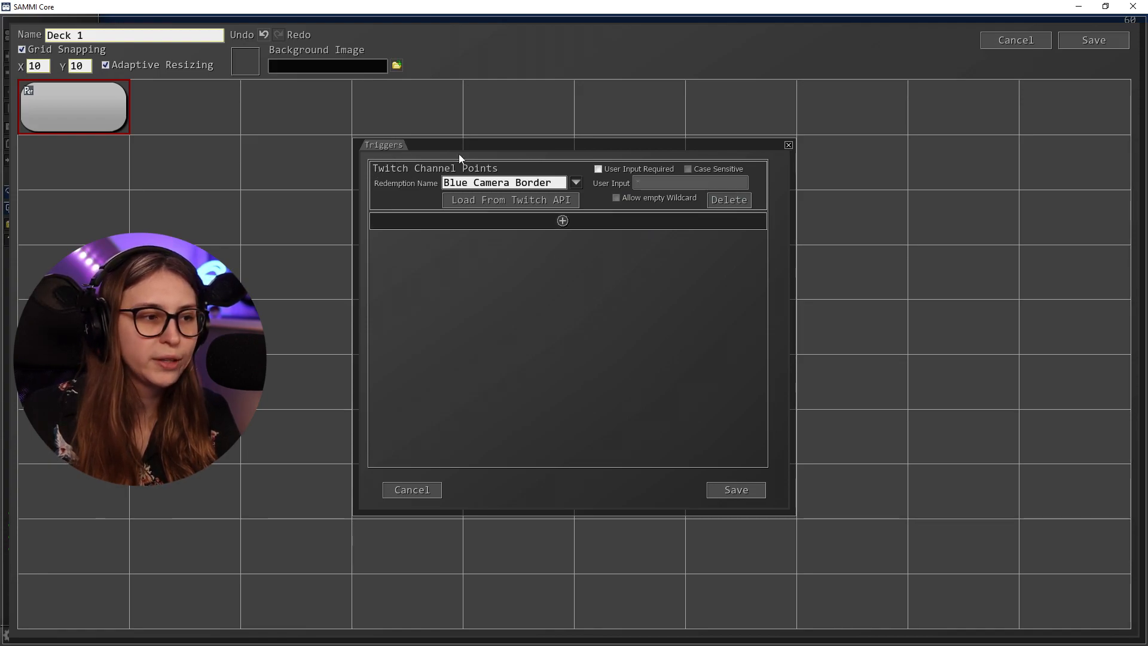
click(739, 490)
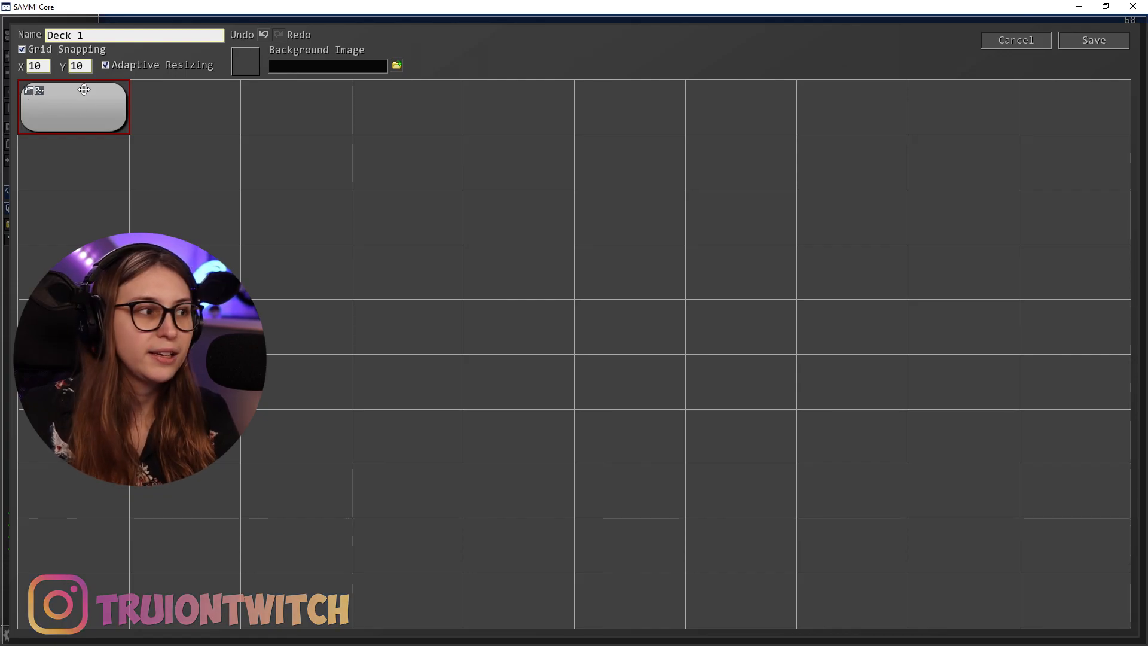
right_click(105, 102)
click(125, 141)
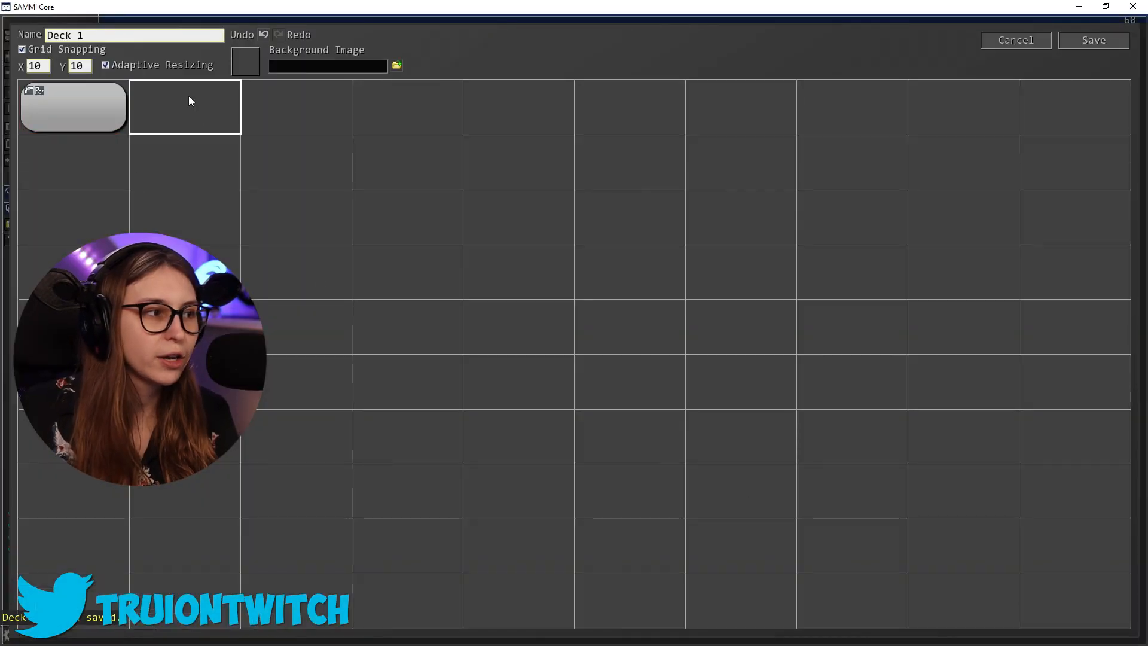
Create a second button beside the first one and add a Twitch Channel Points trigger to it
right_click(190, 102)
click(188, 108)
right_click(181, 105)
click(257, 133)
click(551, 186)
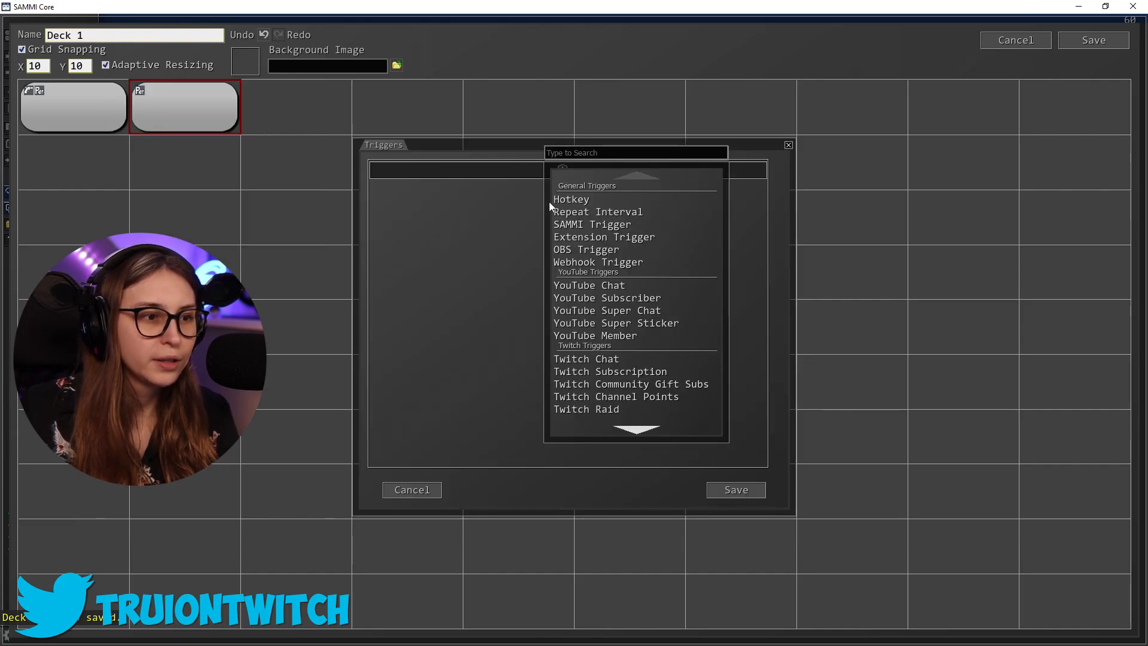
scroll(661, 368, down, 2)
click(655, 364)
Load the Twitch rewards, set the second button's redemption name to Green Camera Border and save the trigger
click(476, 208)
click(576, 183)
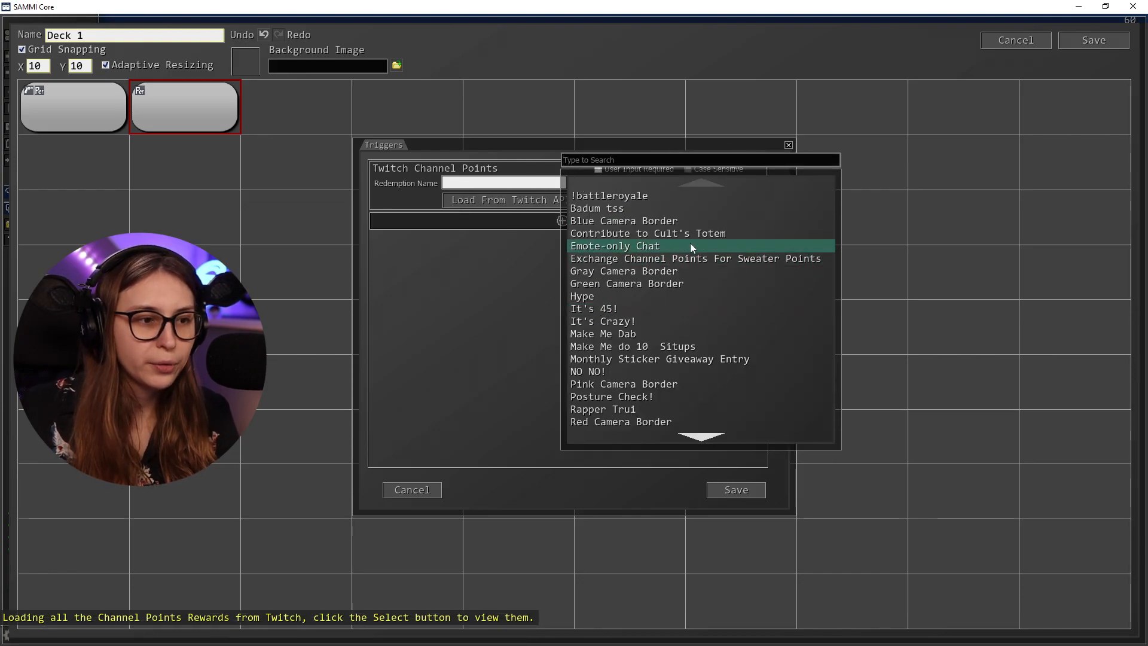
scroll(691, 246, down, 1)
click(670, 271)
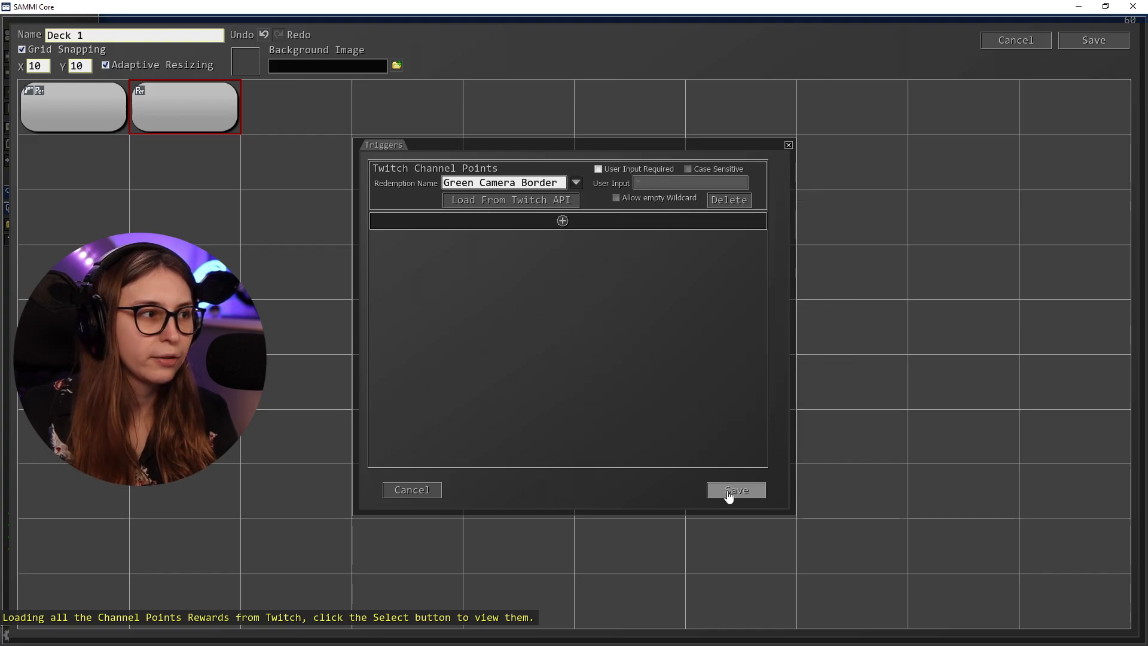
click(728, 492)
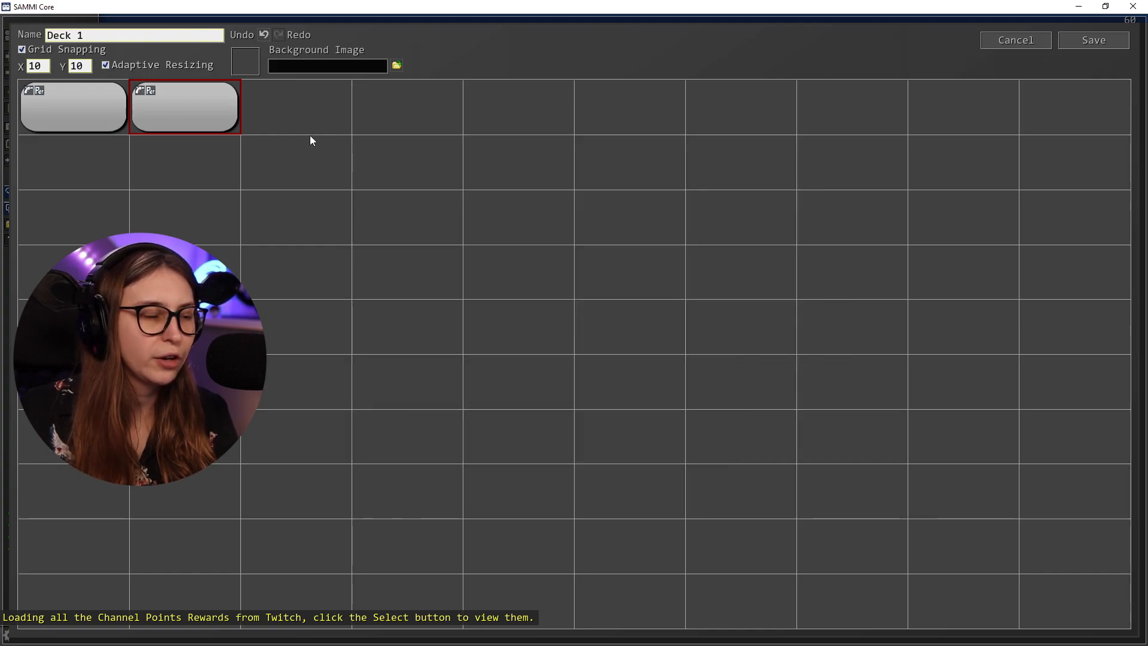
Change the second button's appearance to a green colour and save it
right_click(164, 94)
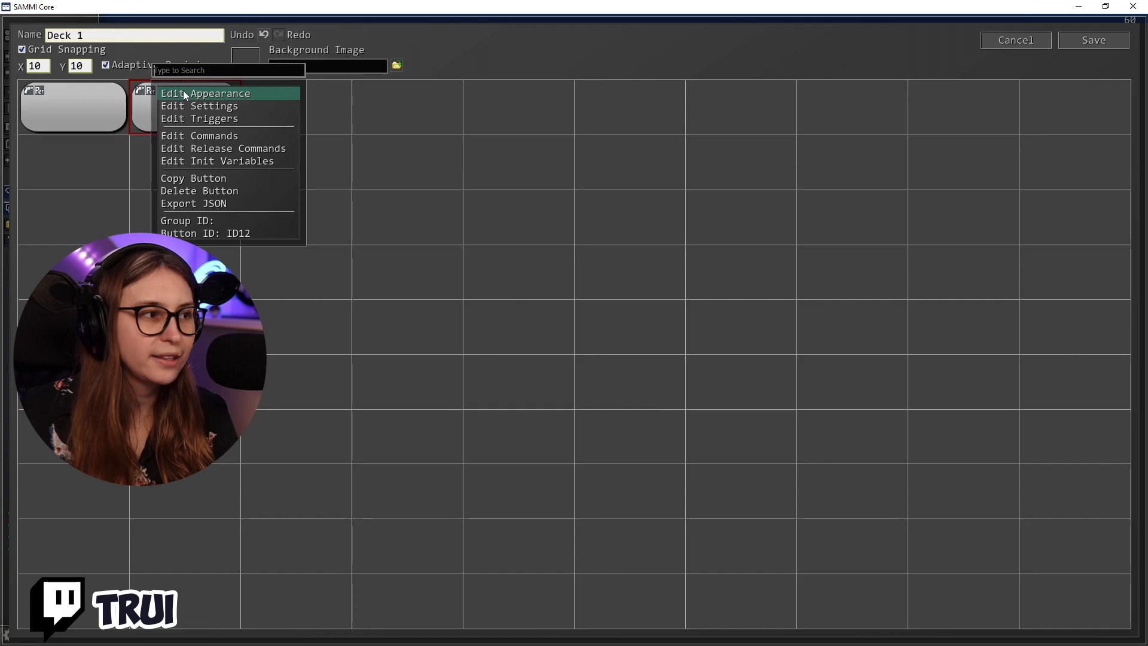
click(183, 93)
click(697, 424)
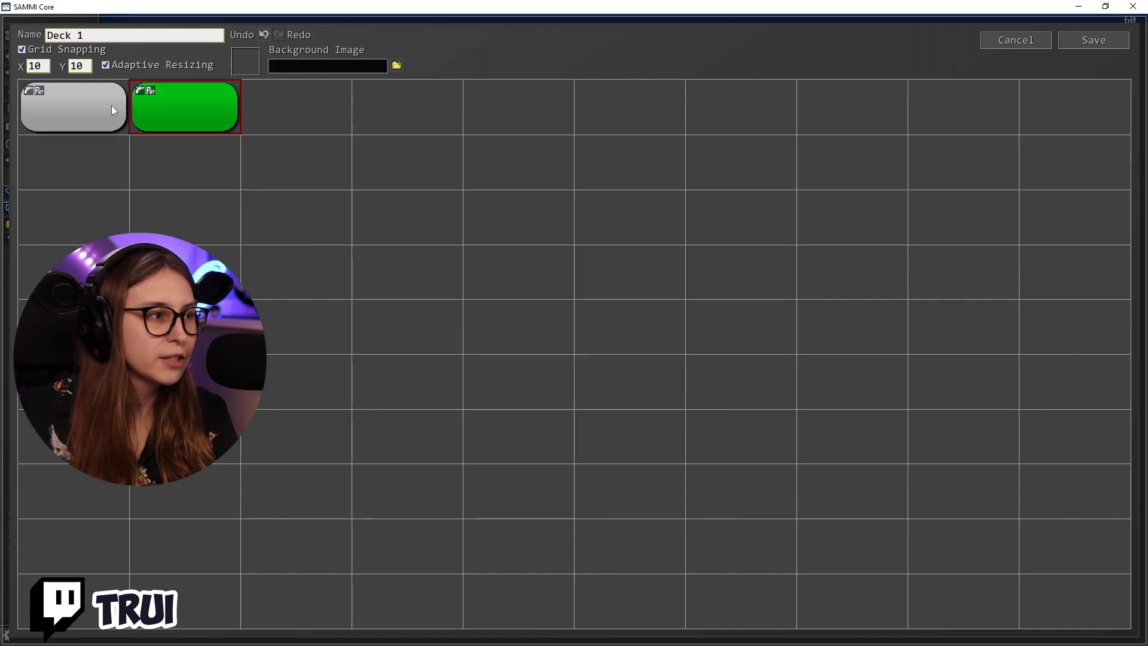
Change the first button's appearance to a blue colour and save it
right_click(82, 107)
click(123, 111)
click(450, 226)
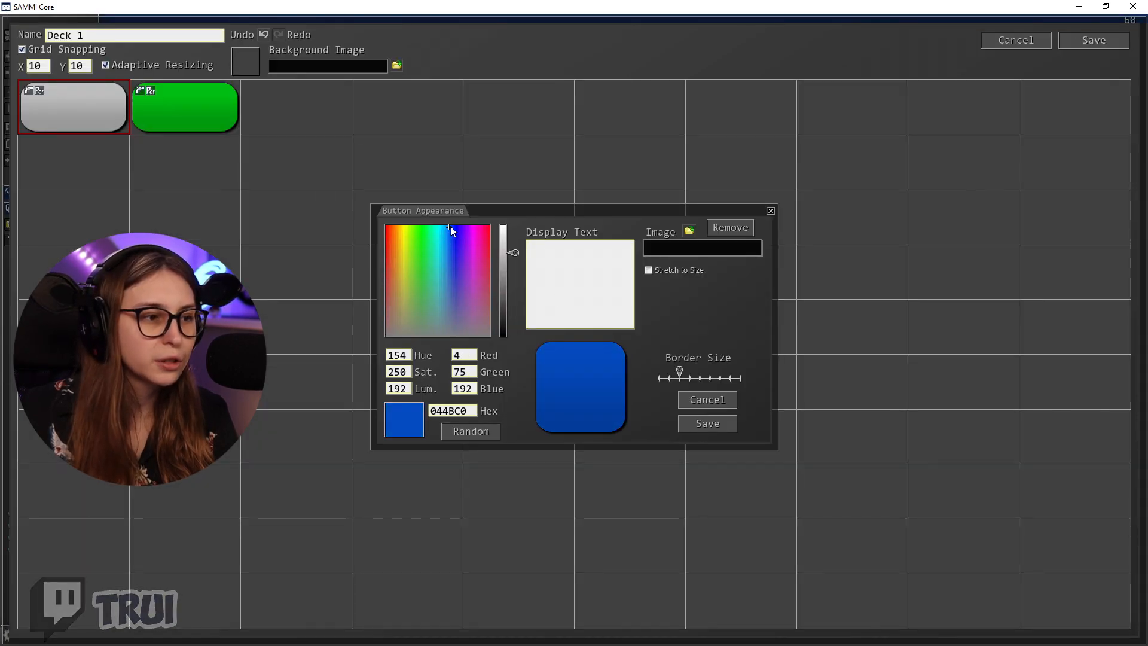
click(448, 225)
click(722, 425)
Create a third button beside the green one and colour it red with hex C00000
right_click(294, 98)
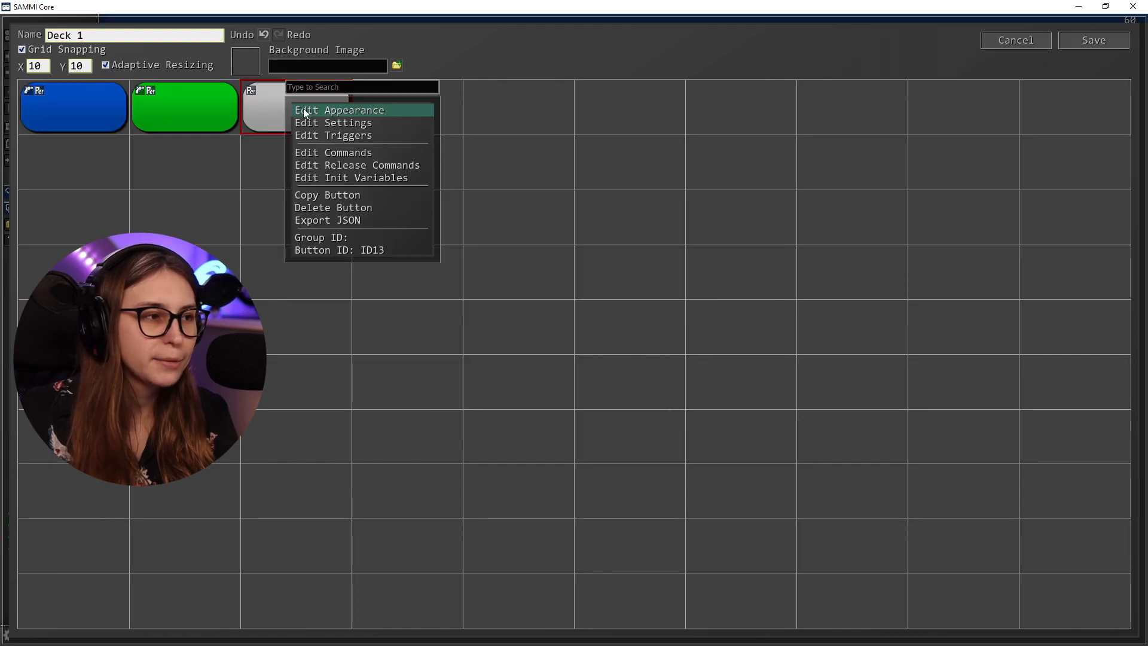
click(315, 112)
click(396, 226)
click(386, 225)
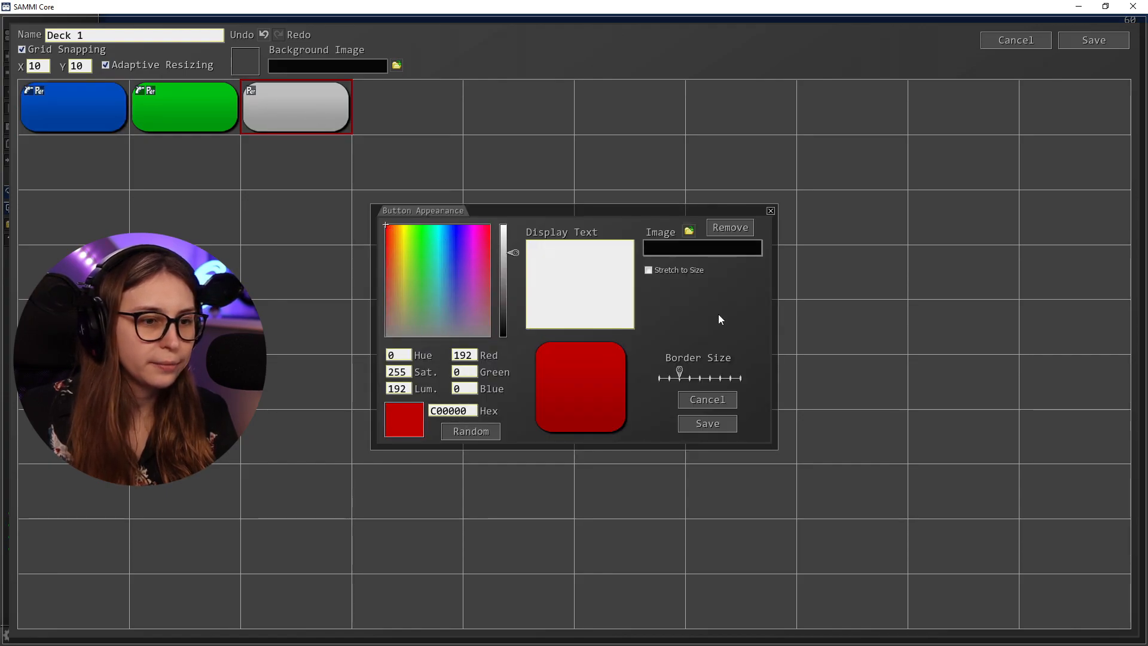
click(719, 424)
Add a Twitch Channel Points trigger to the red button
right_click(311, 91)
click(400, 128)
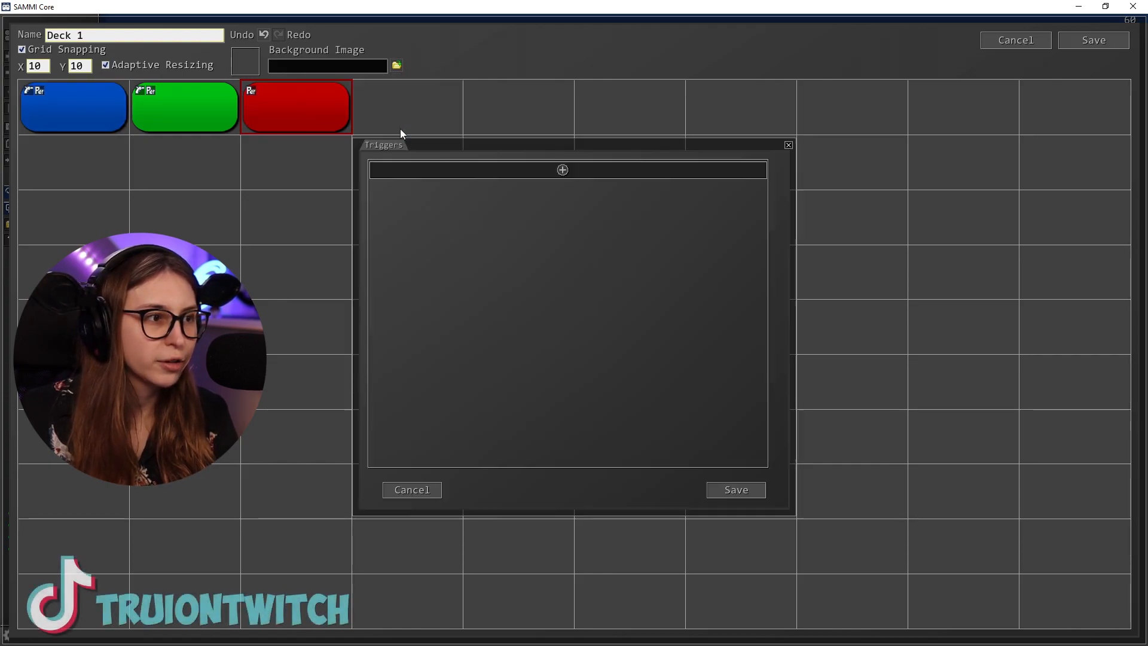
click(534, 174)
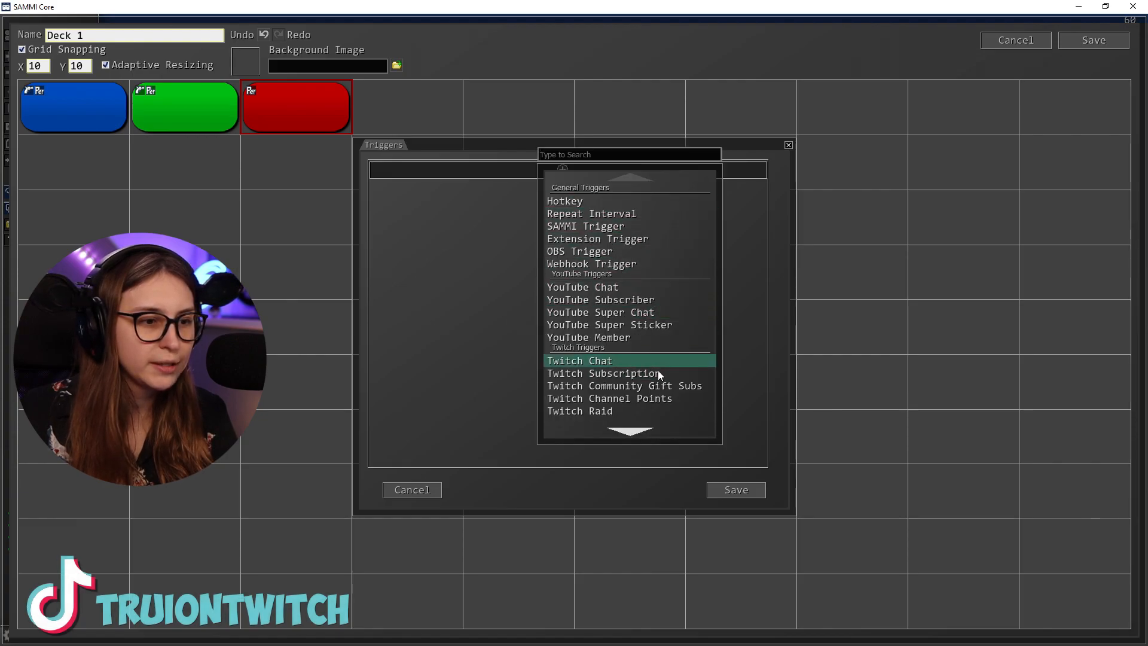
click(655, 398)
Load the Twitch rewards, set the red button's redemption name to Red Camera Border and save the trigger
click(566, 202)
click(575, 182)
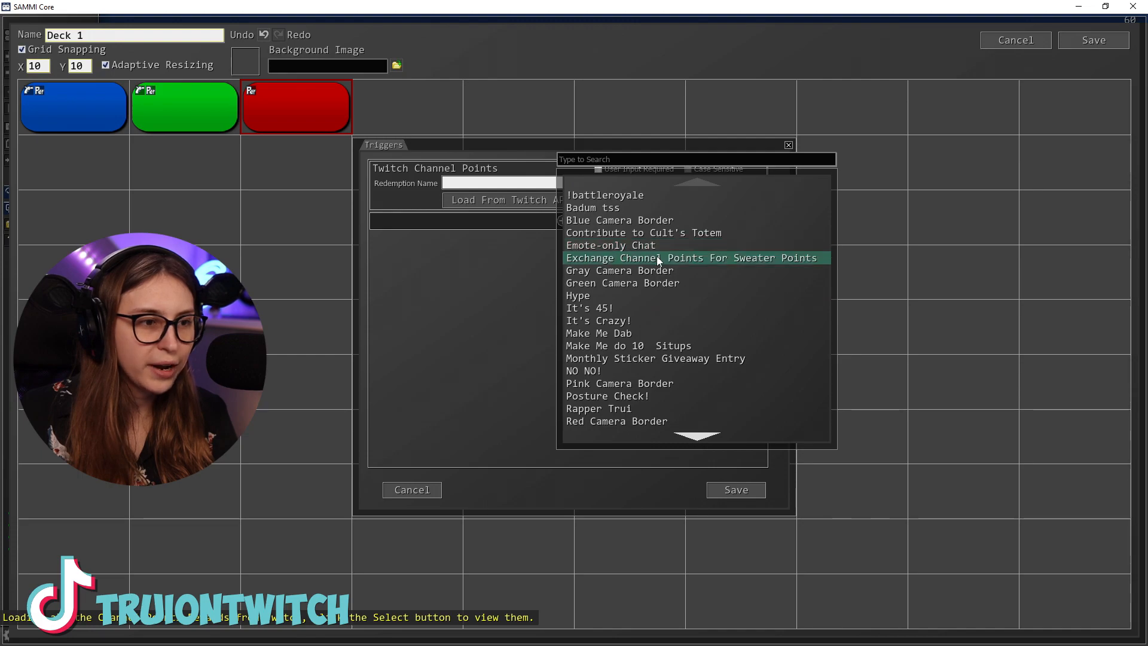
scroll(619, 408, down, 1)
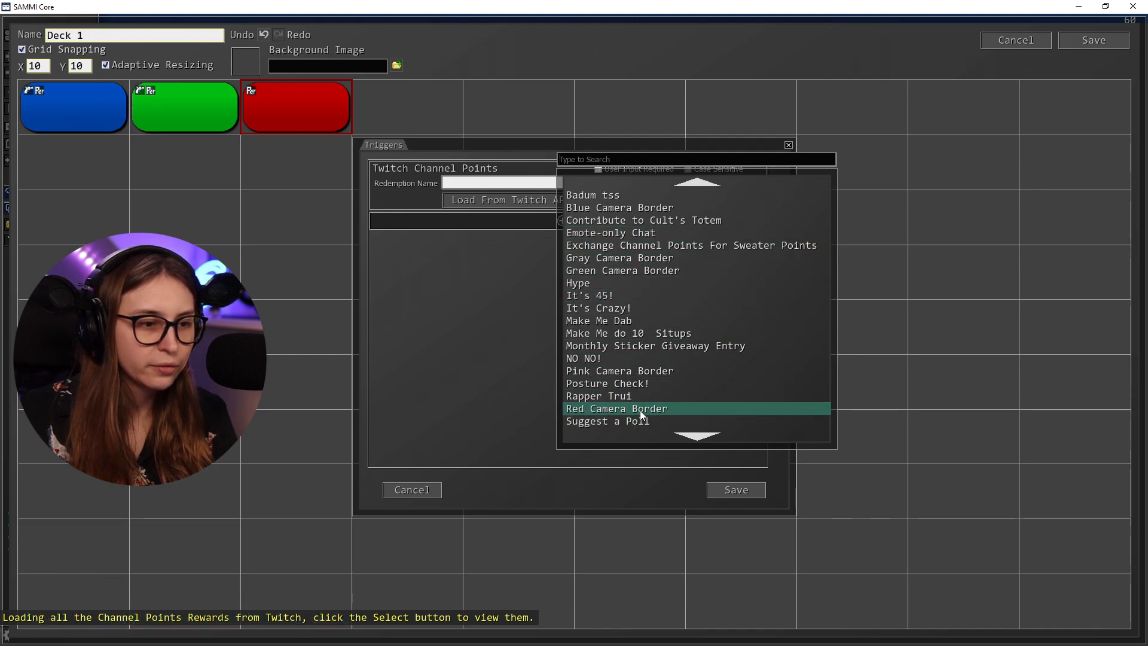
click(638, 410)
click(747, 494)
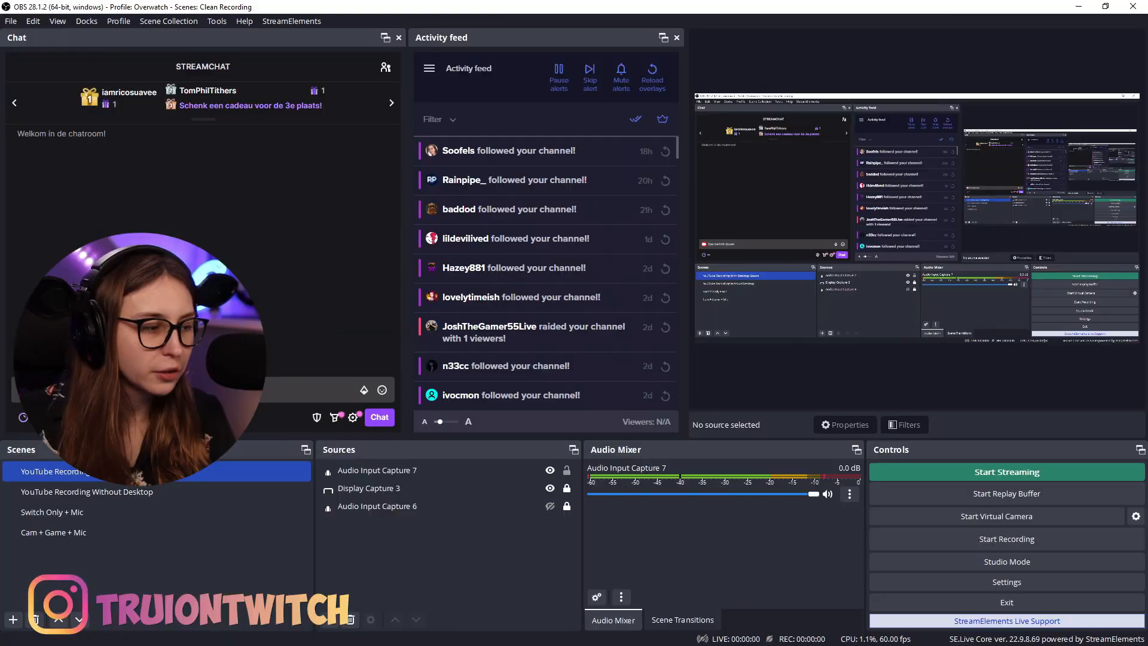
In OBS, add a new scene with the default name and create a media source named Camera Border in it
click(13, 619)
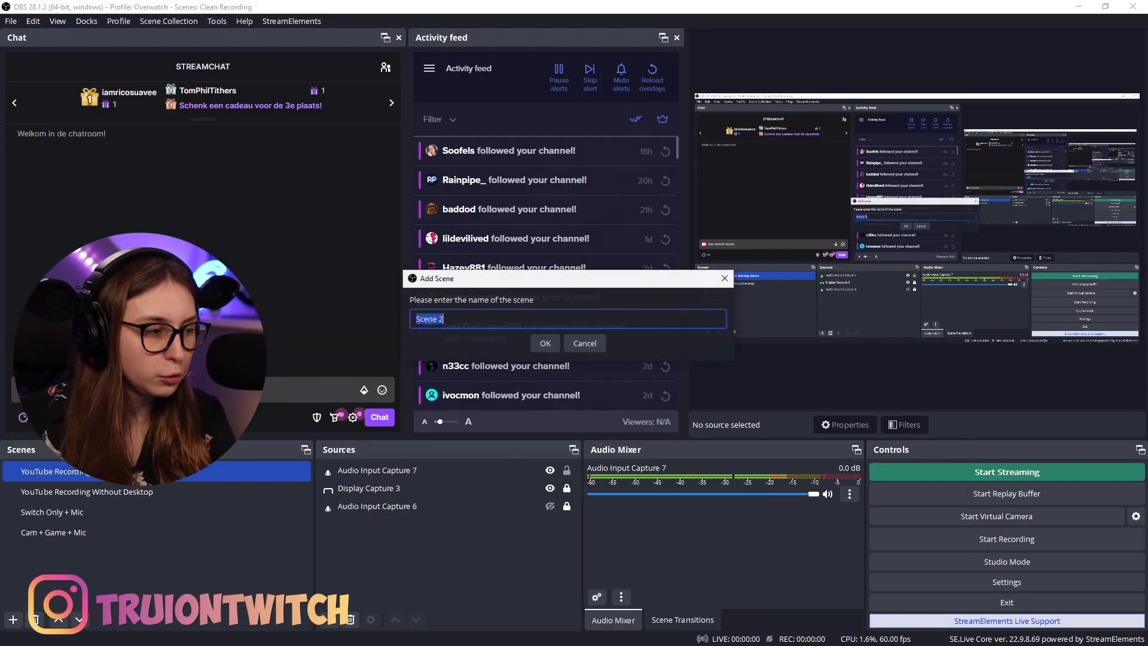
click(546, 344)
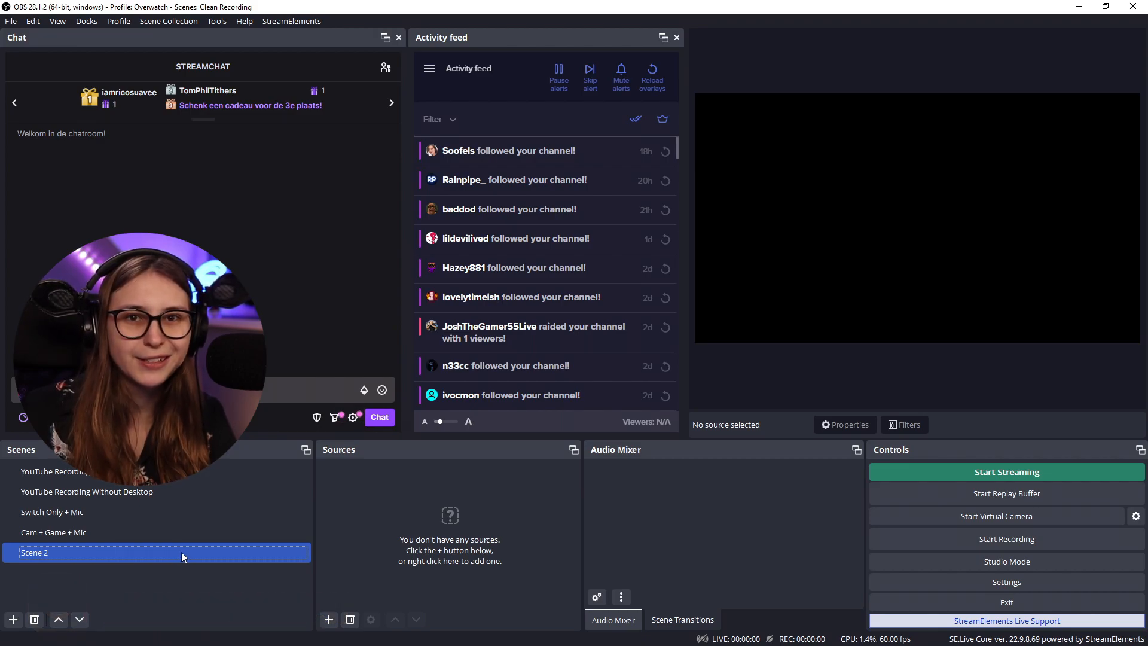
click(329, 620)
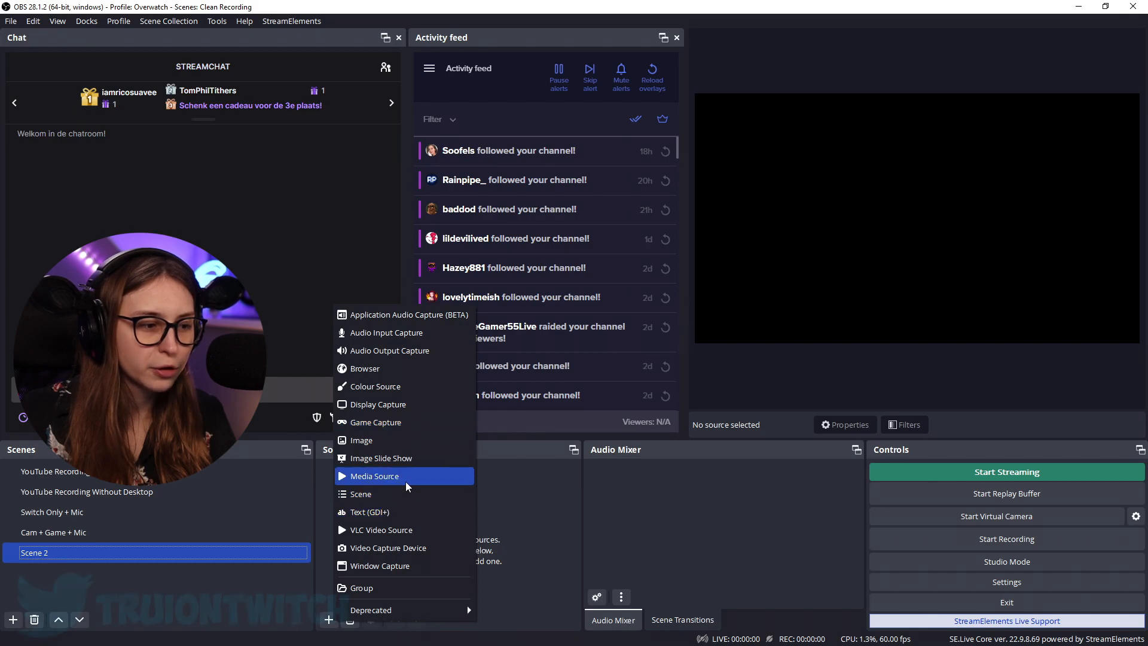
click(375, 476)
text(Camera Border)
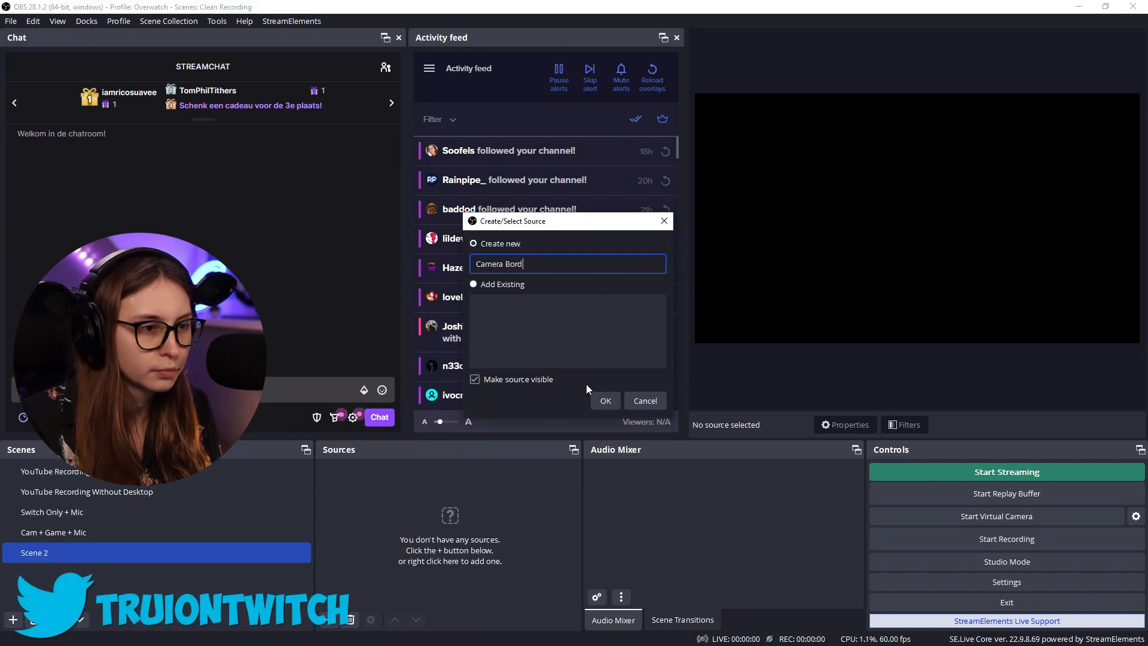
key(Return)
click(740, 347)
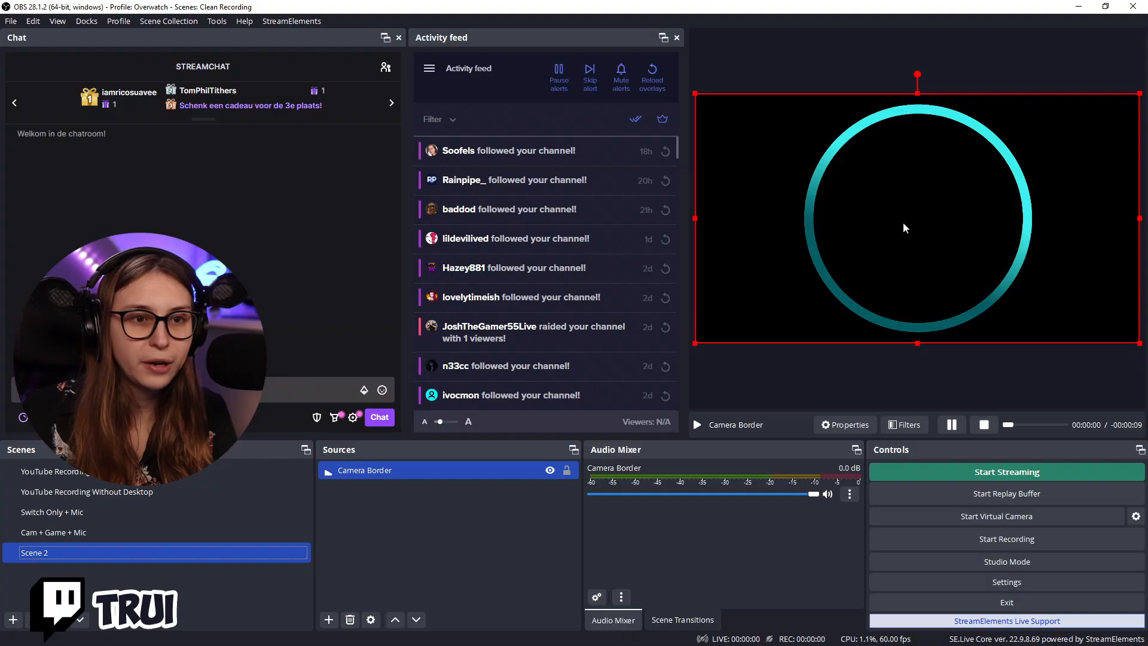
Scale down the Camera Border source, place it near the left edge of the canvas and lock it
drag(1139, 343, 994, 270)
drag(903, 223, 863, 254)
drag(957, 310, 889, 245)
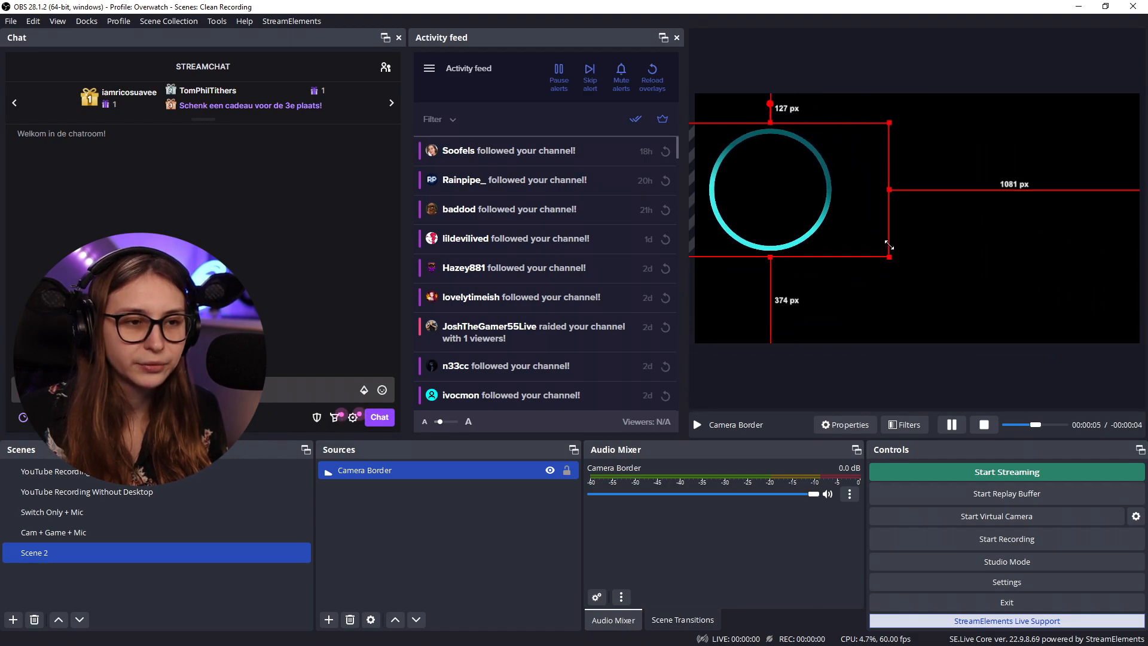
drag(813, 208, 807, 235)
click(567, 471)
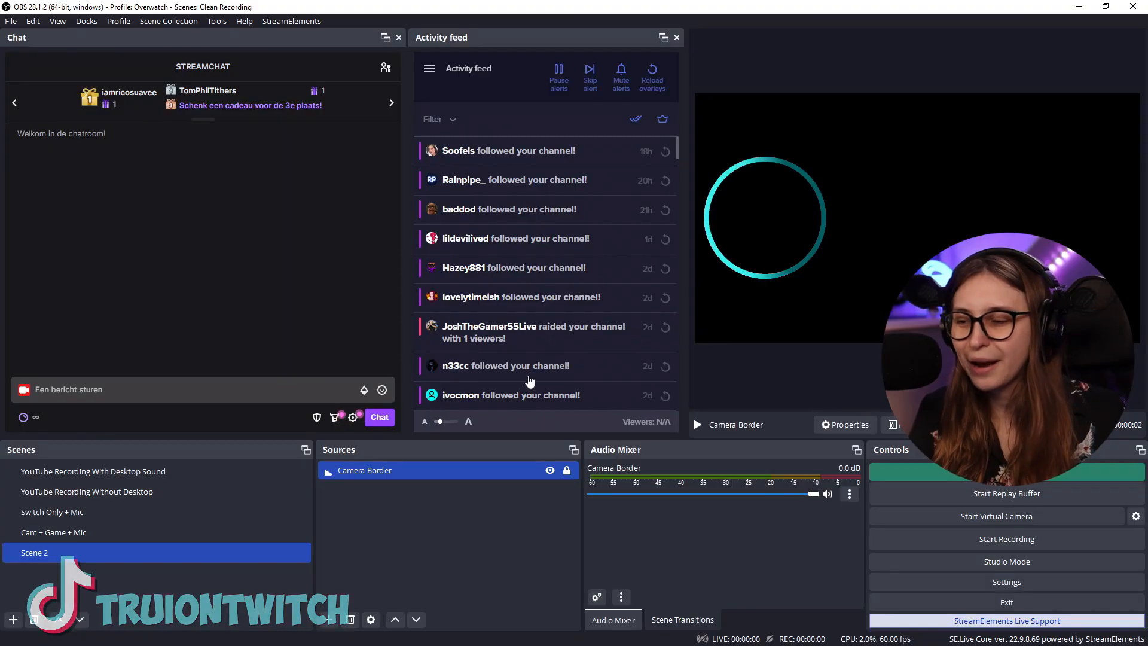
Add two Colour Correction effect filters named Red and Green to the Camera Border source
click(519, 476)
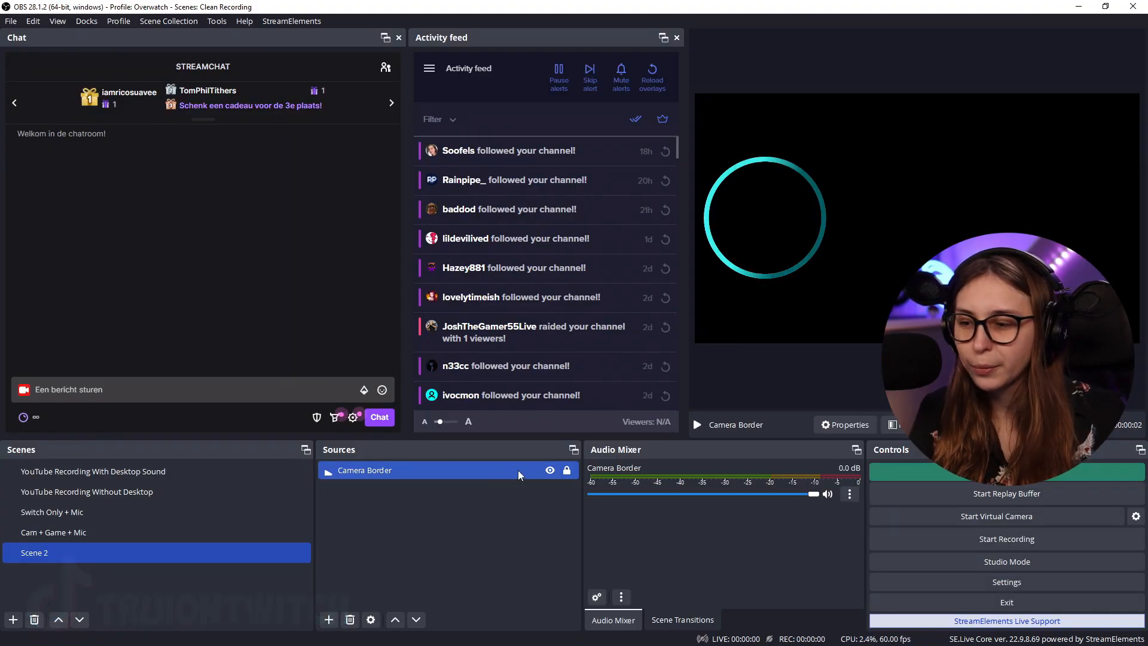
right_click(519, 474)
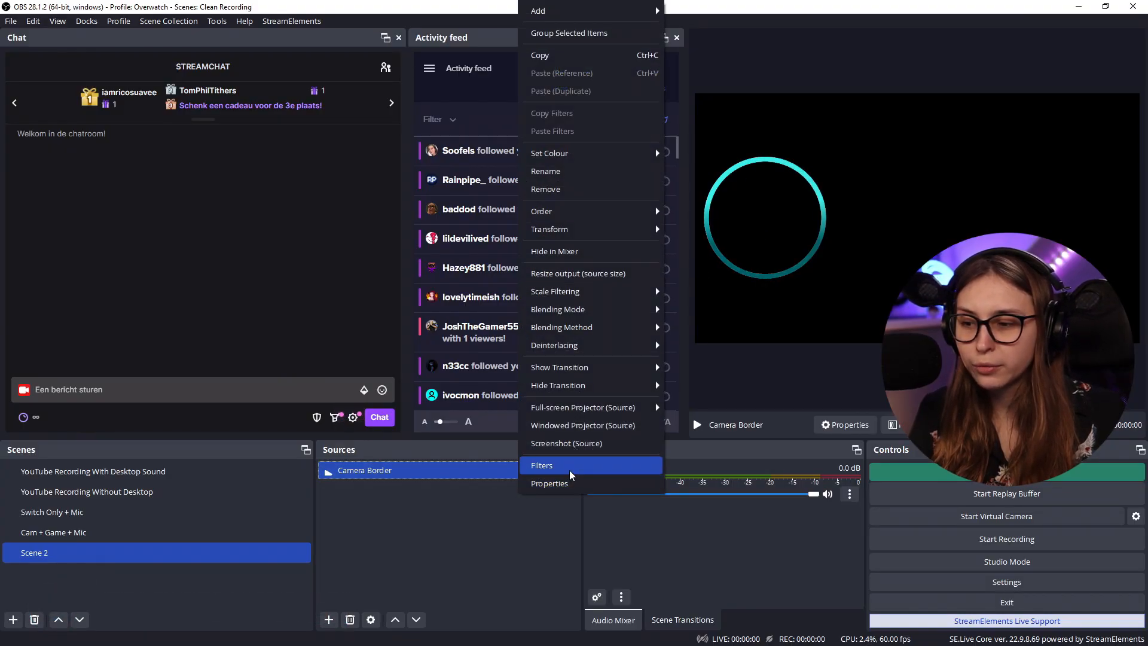
click(569, 472)
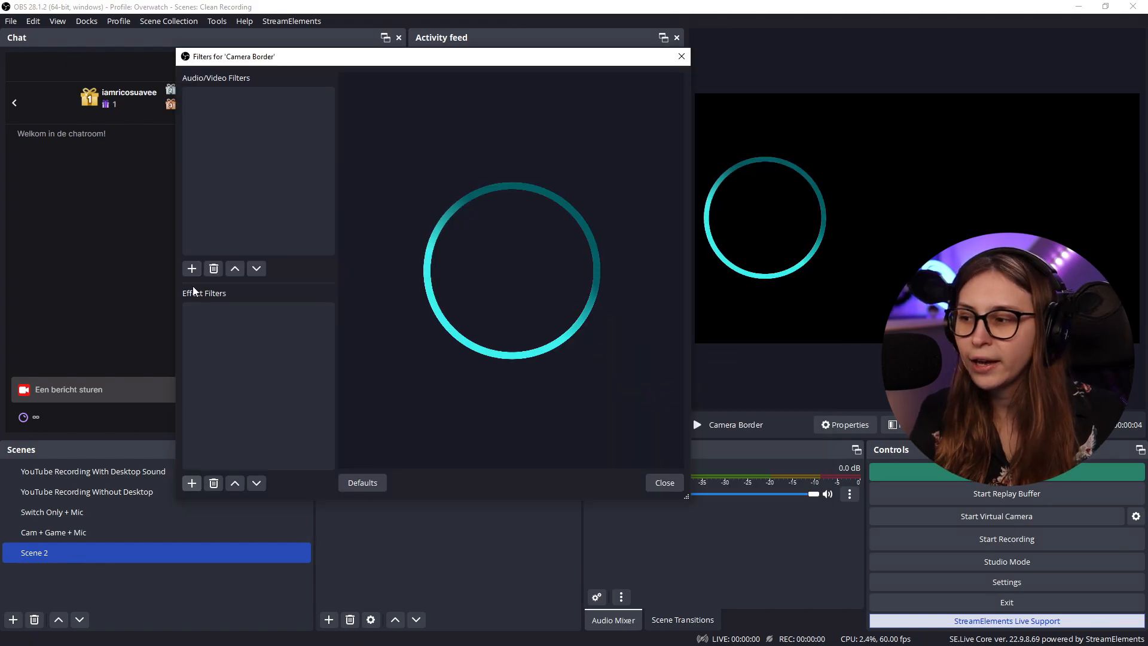
click(192, 483)
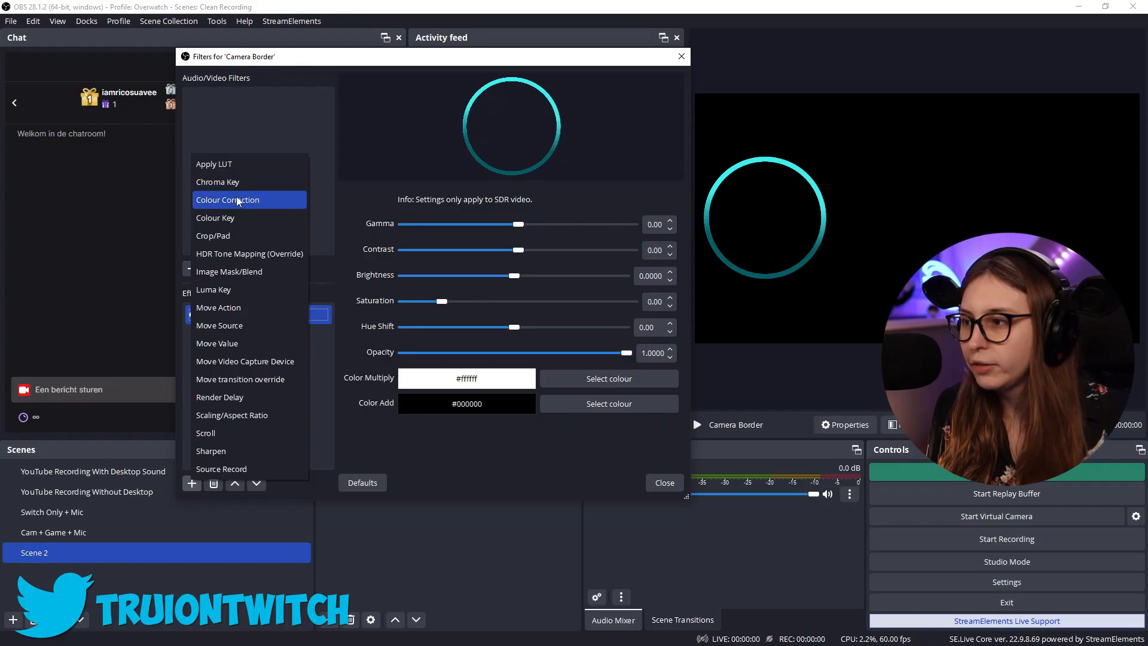
click(241, 201)
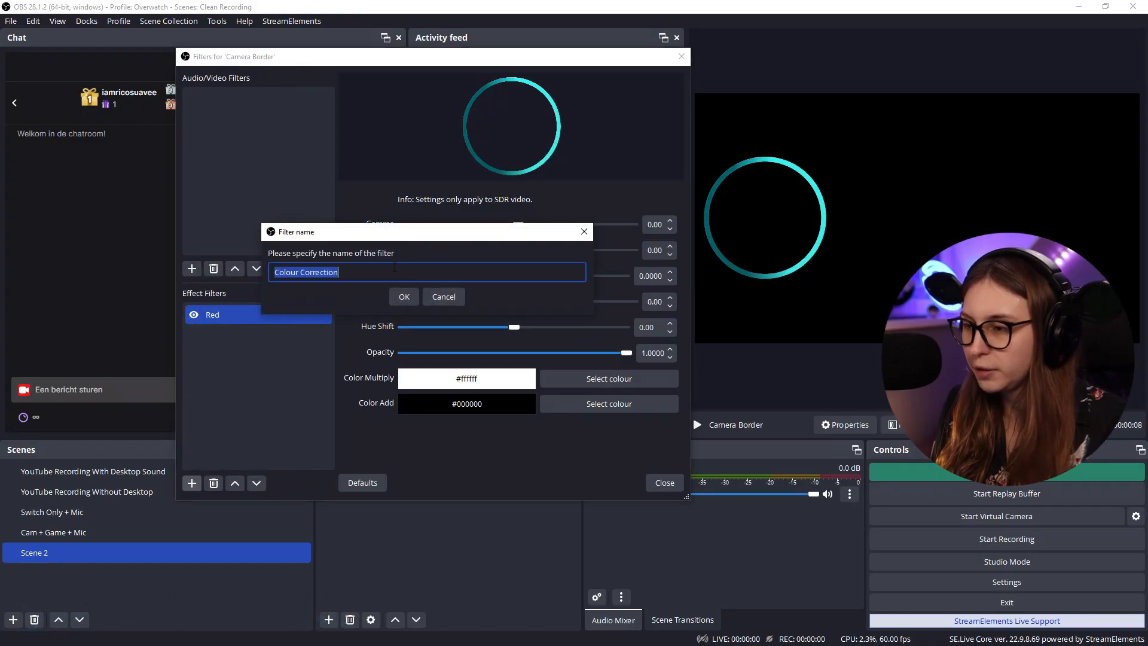
text(Green)
key(Return)
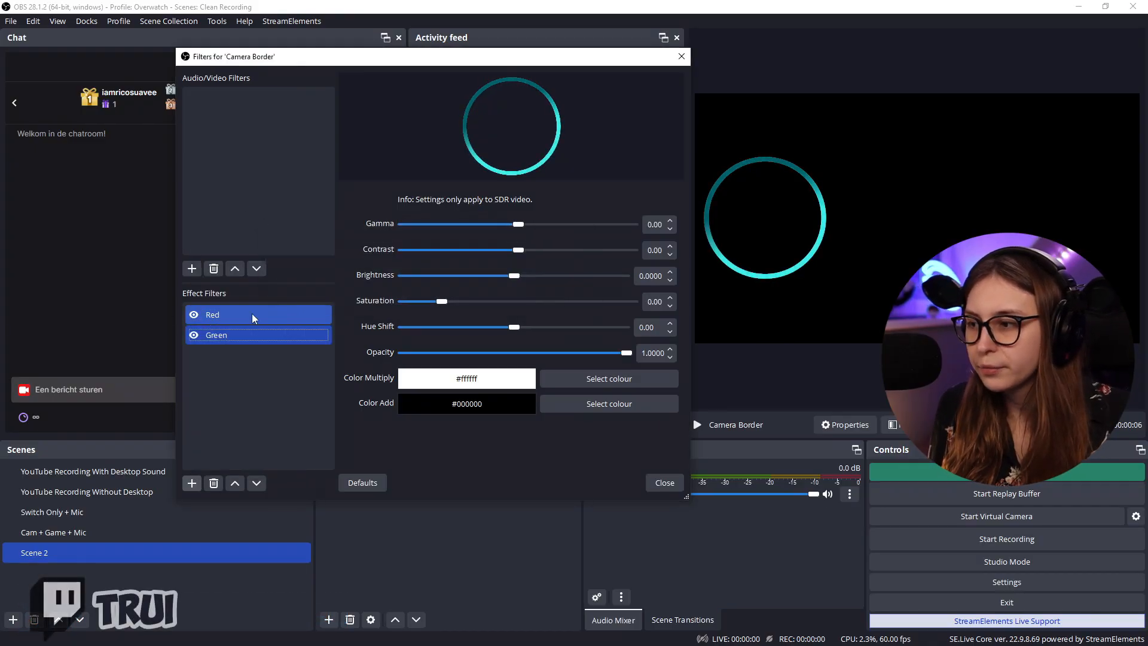
Set the Red filter's hue shift to -180.00 and disable the filter
click(264, 317)
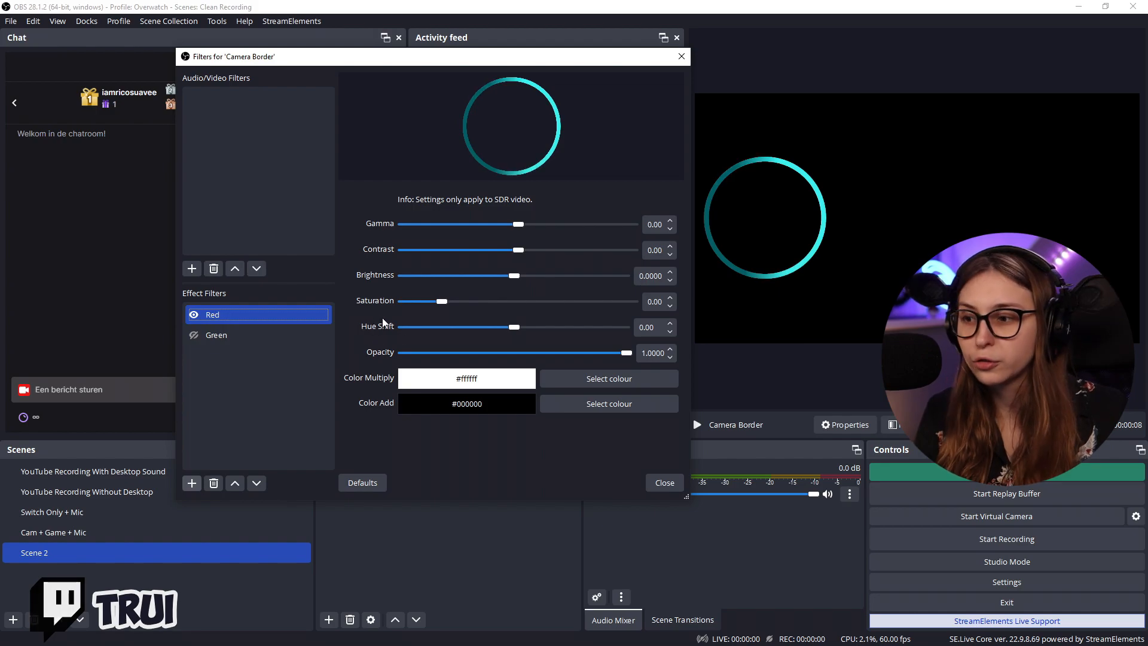
drag(514, 327, 443, 331)
drag(355, 339, 394, 333)
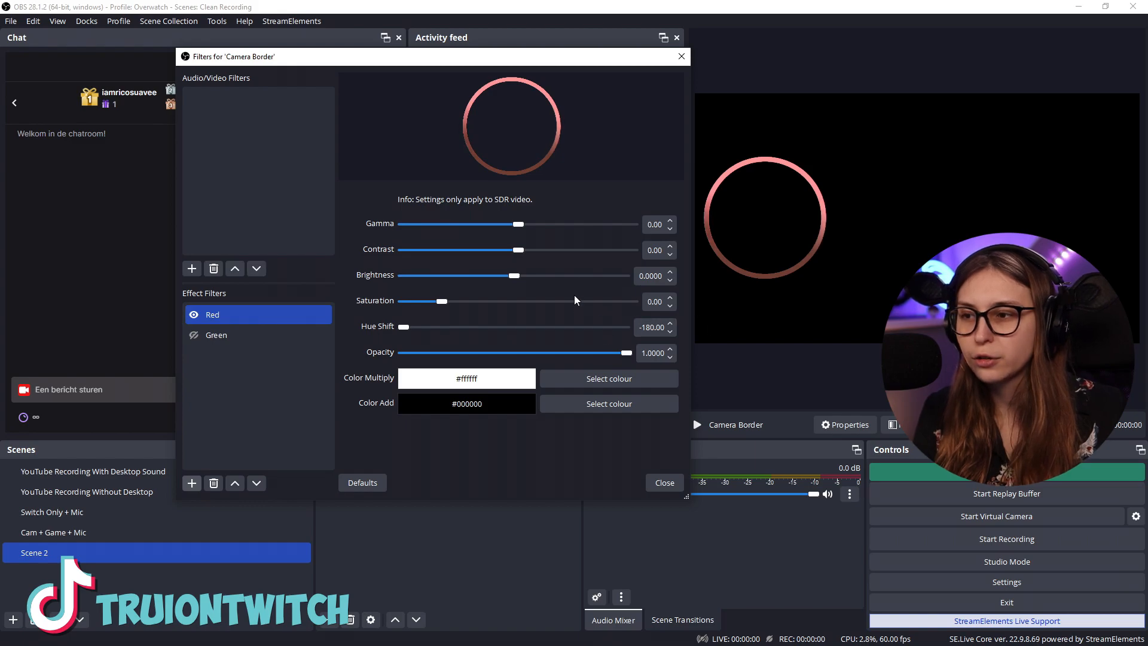
click(193, 315)
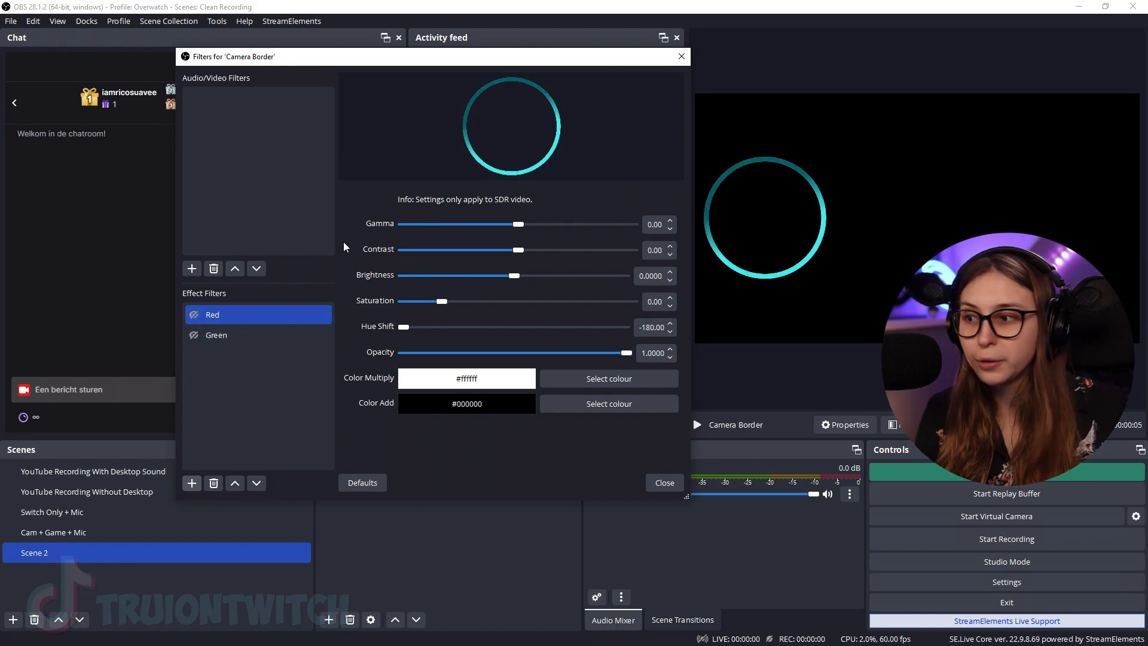
Set the Green filter's hue shift to 58.05 and disable the filter
click(256, 333)
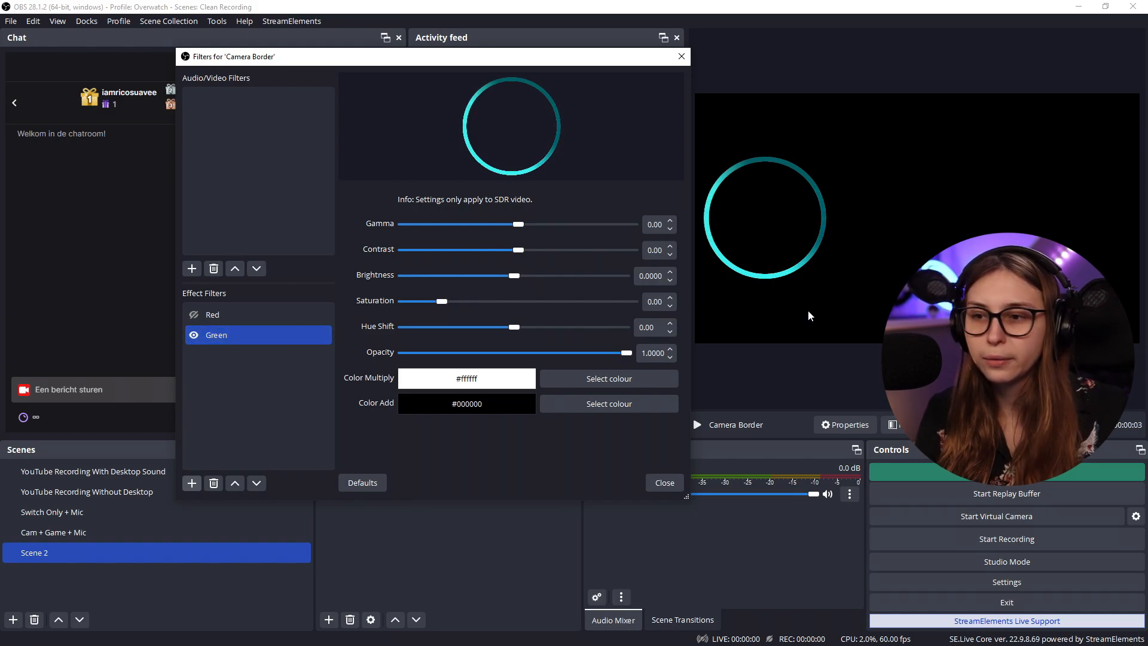
drag(518, 330, 551, 327)
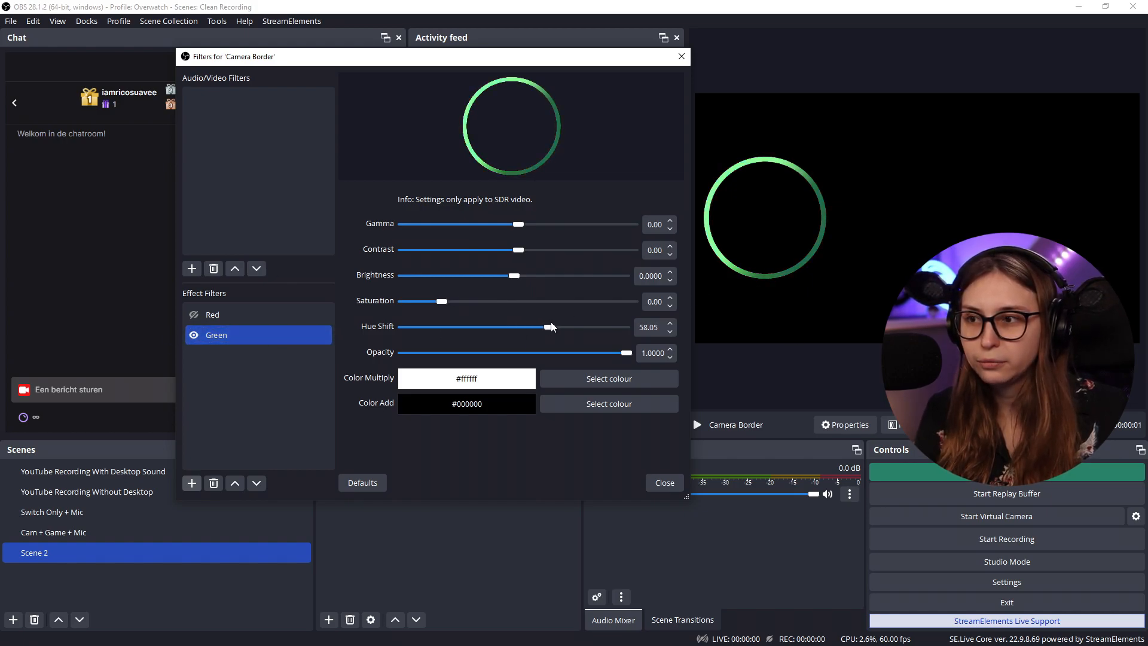
click(194, 337)
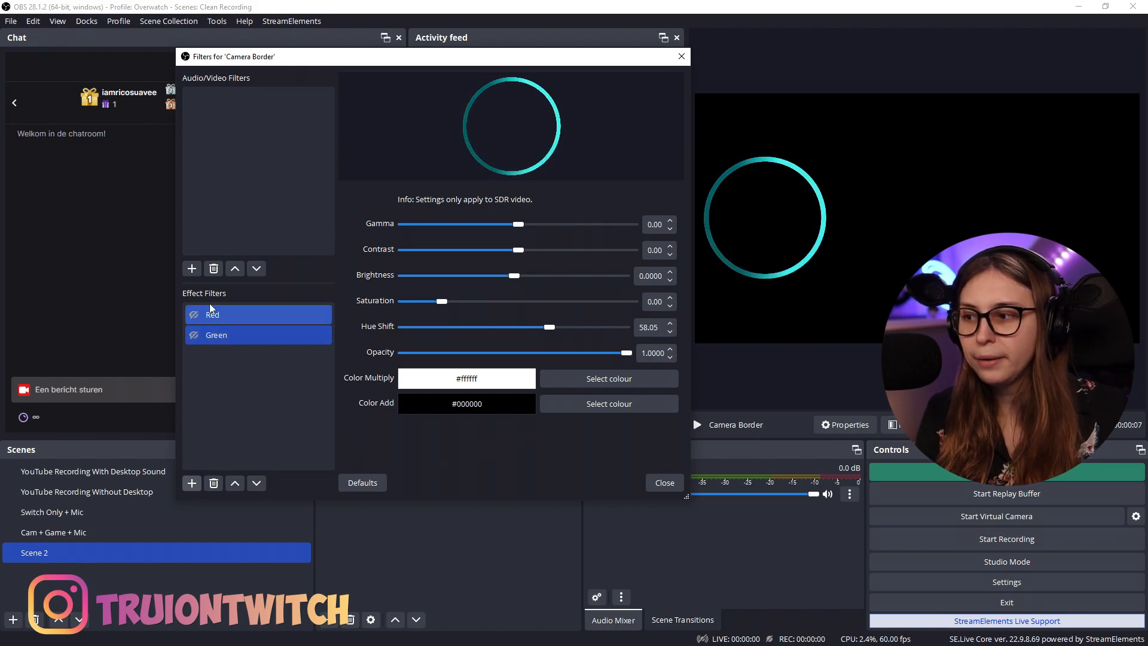
Toggle the Red and Green filters on and off to compare the border colours, leaving both disabled, and close the filters
click(193, 315)
click(194, 315)
click(194, 336)
click(194, 336)
click(193, 336)
click(196, 316)
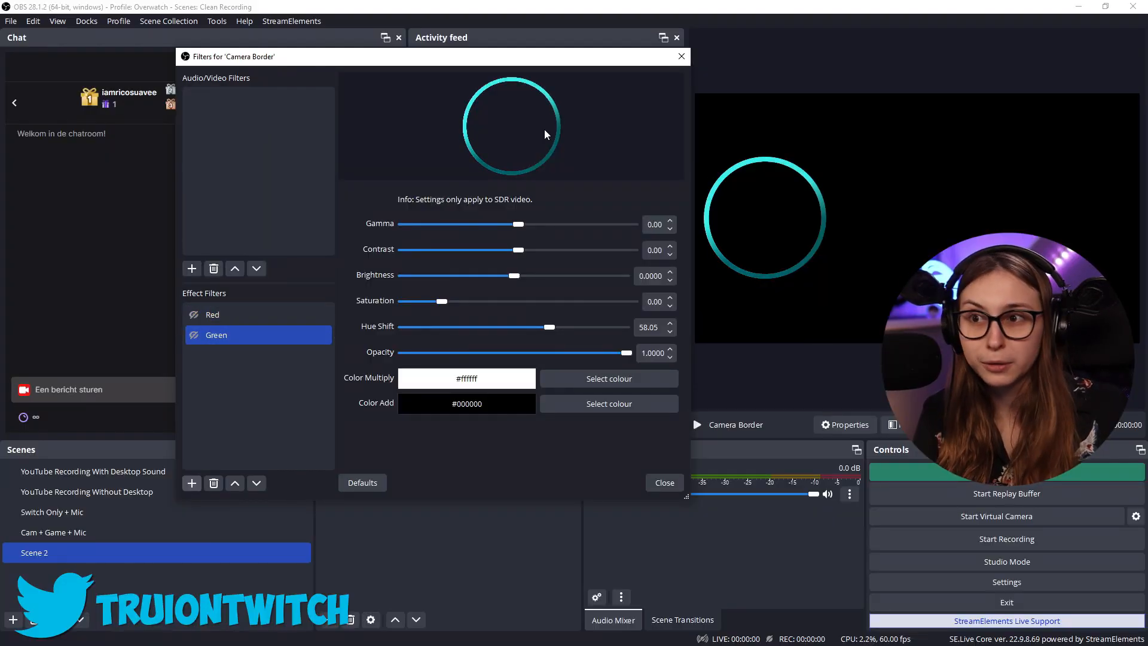
click(681, 58)
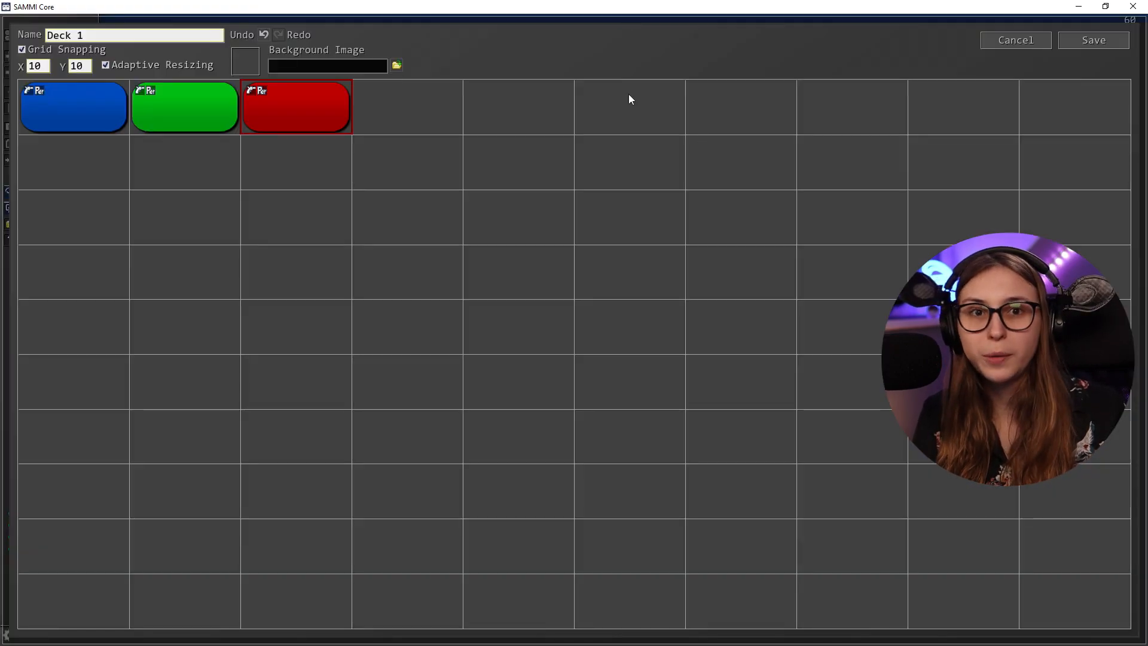
In SAMMI, open the blue button's commands and add a Filter Change Visibility command
click(88, 114)
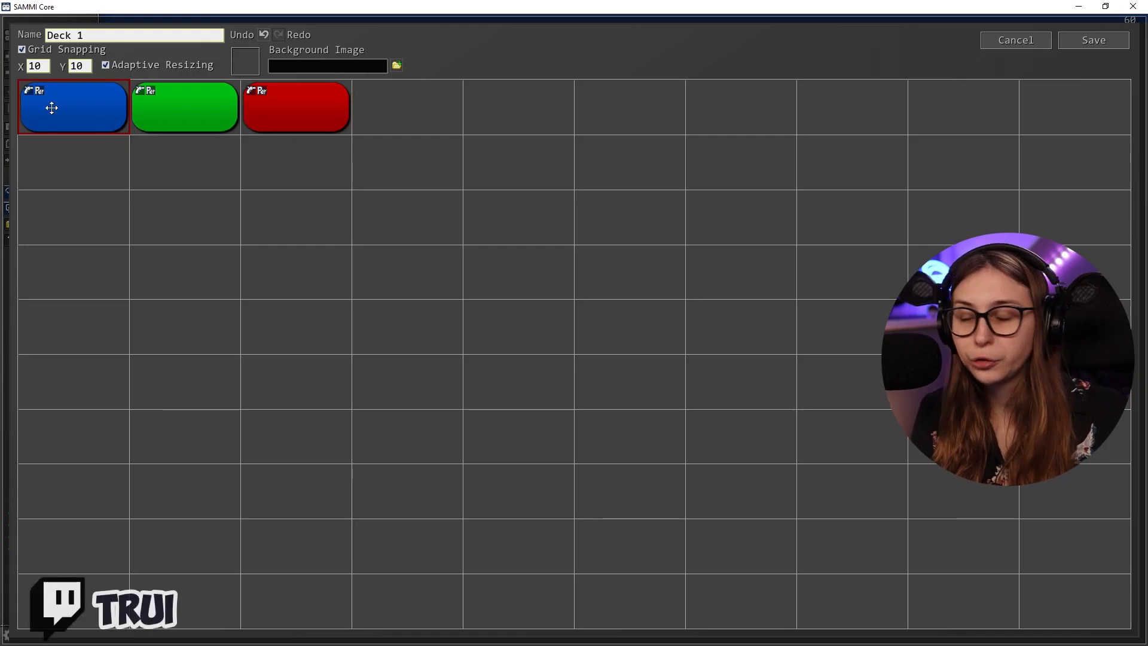
double_click(92, 106)
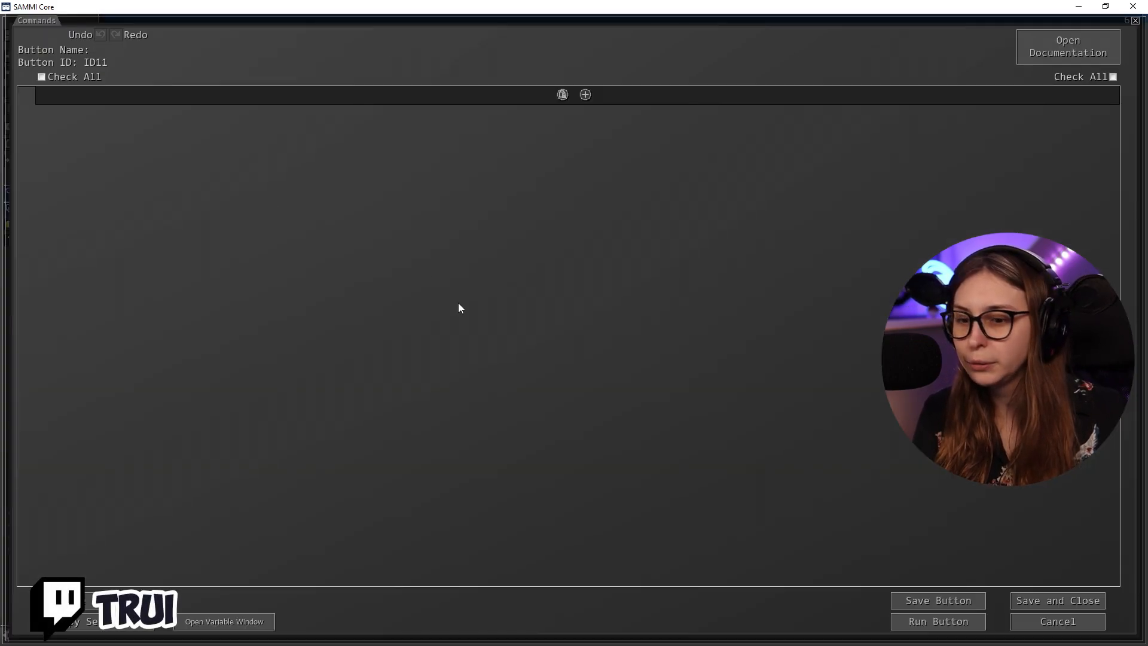
click(585, 95)
text(f)
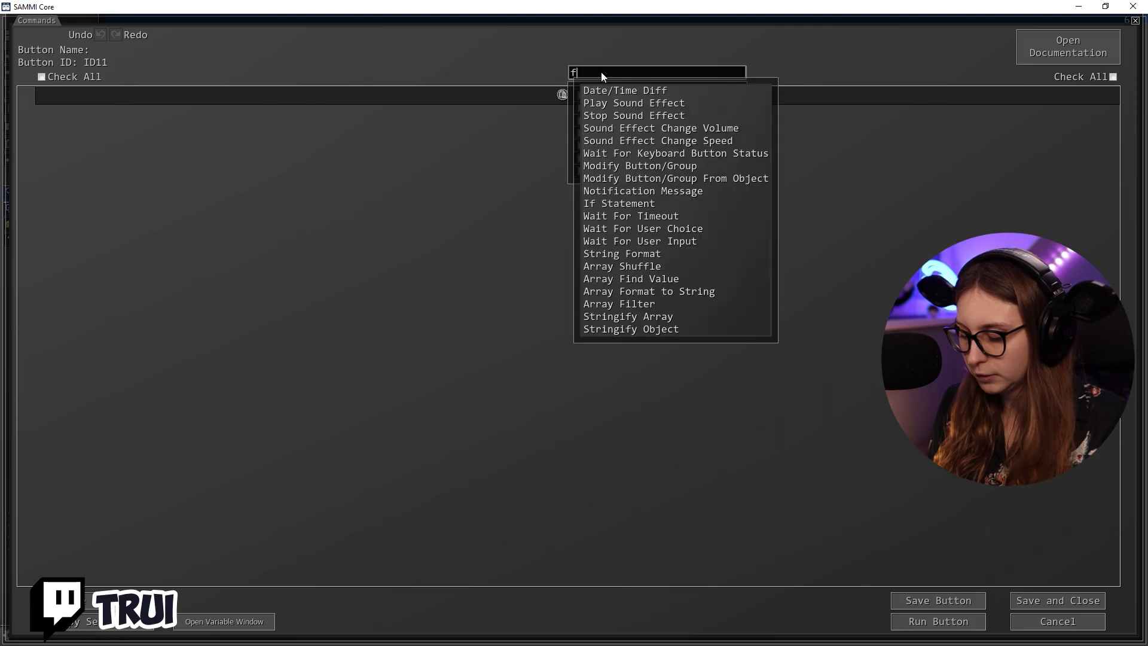
text(ilter)
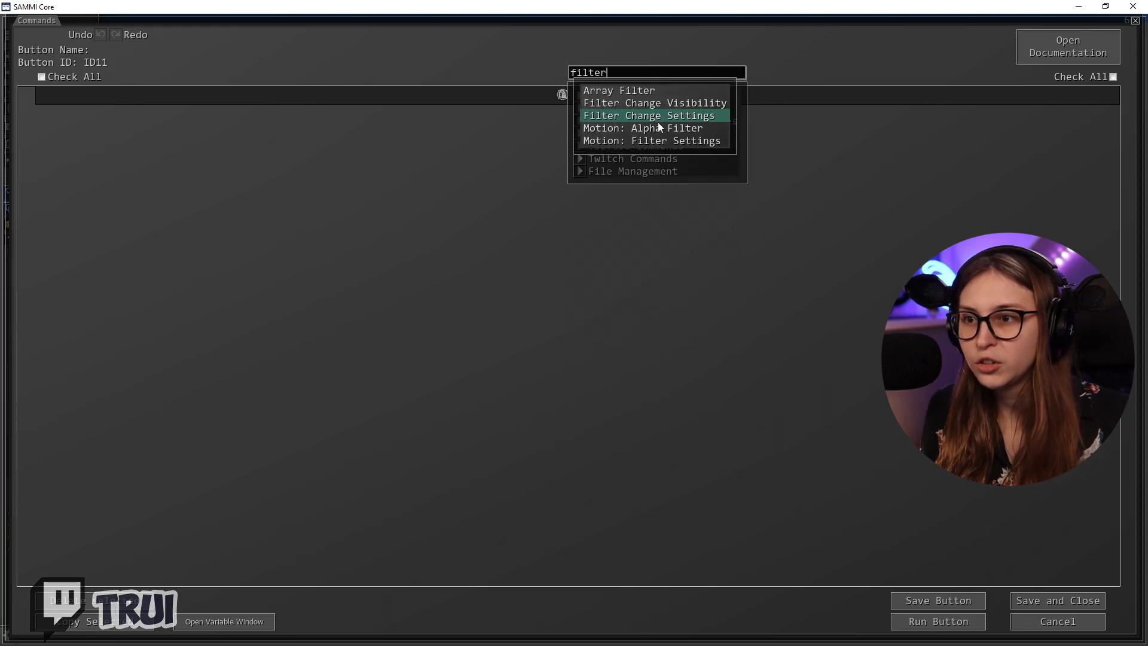
click(696, 105)
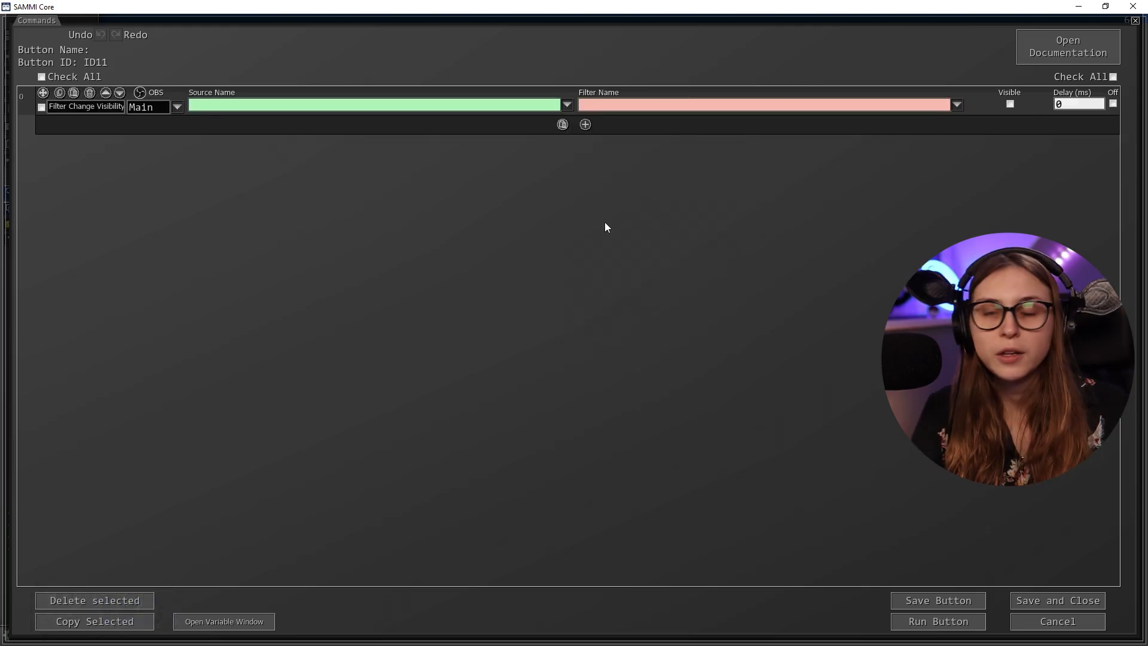
Set the command's source to Camera Border from Scene 2 and its filter to Green
click(567, 106)
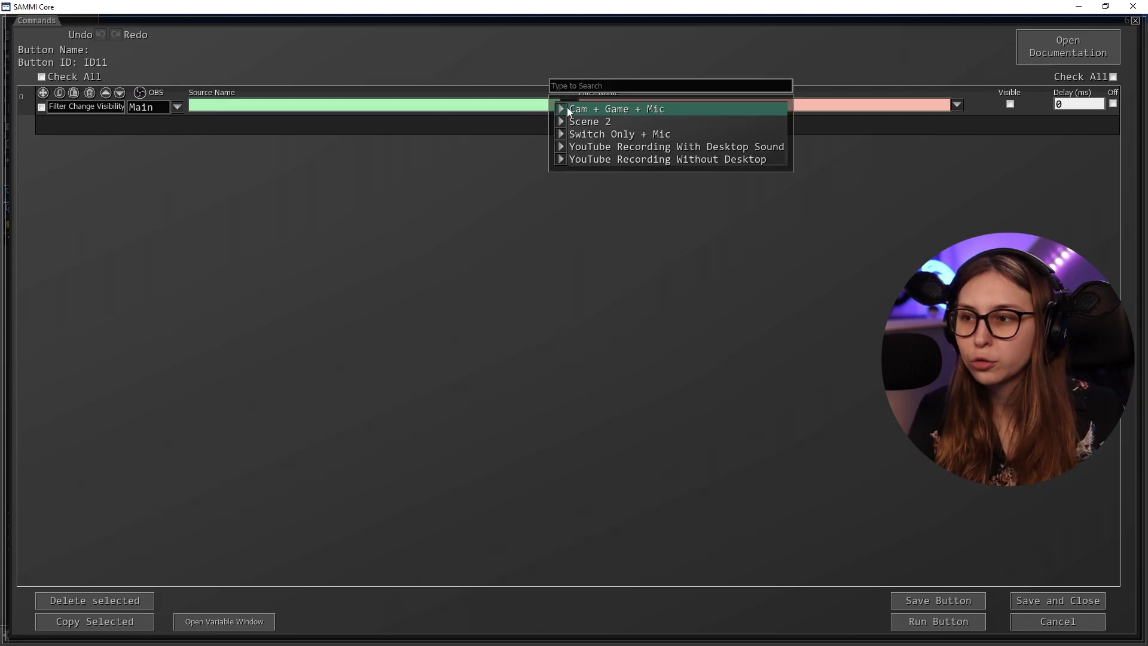
click(600, 123)
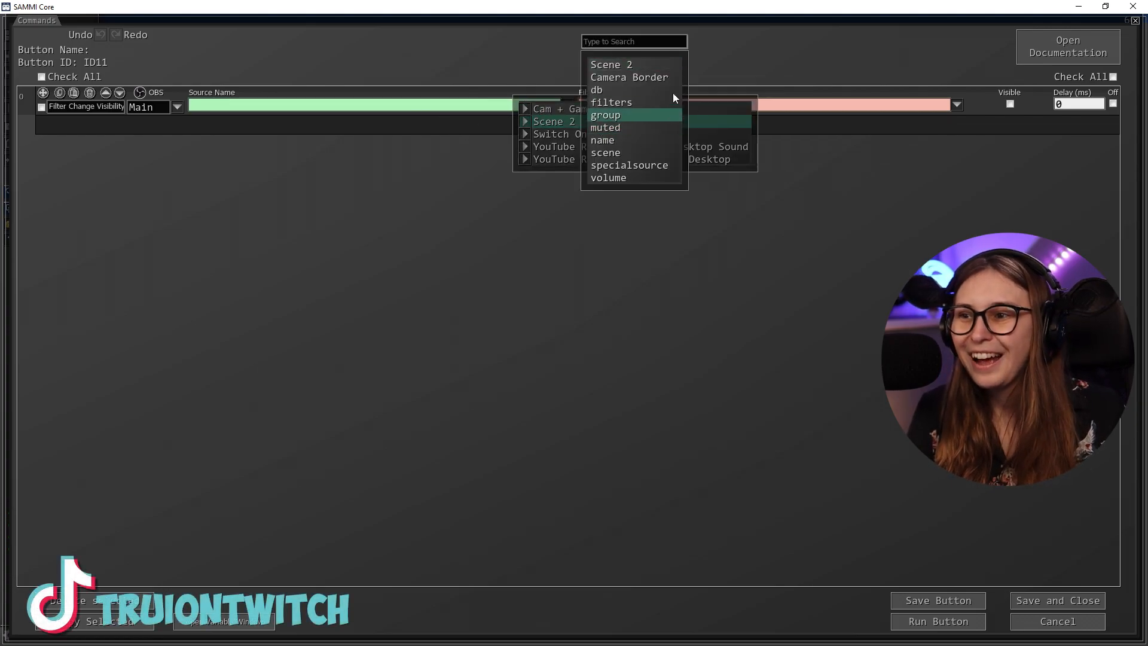
click(632, 78)
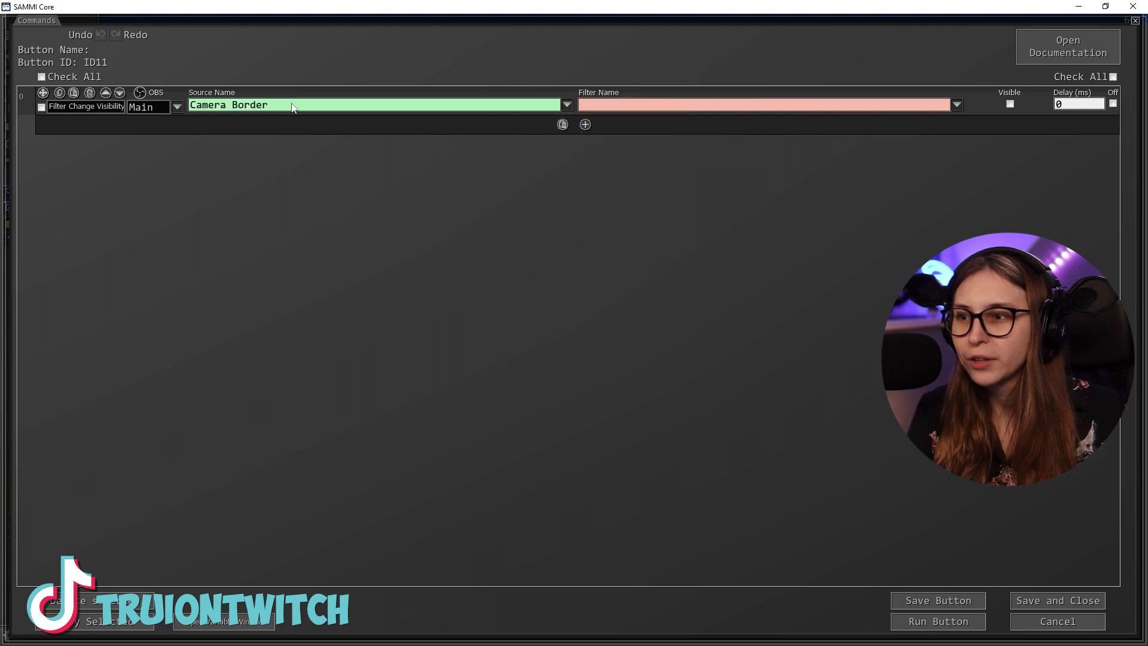
click(955, 106)
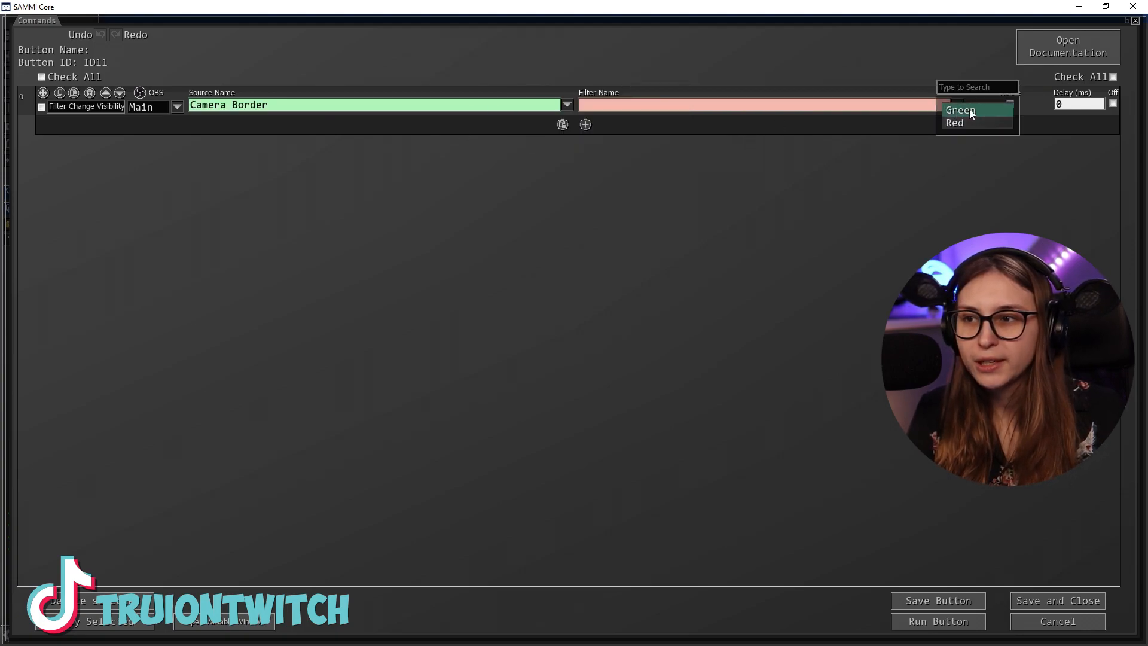
click(970, 110)
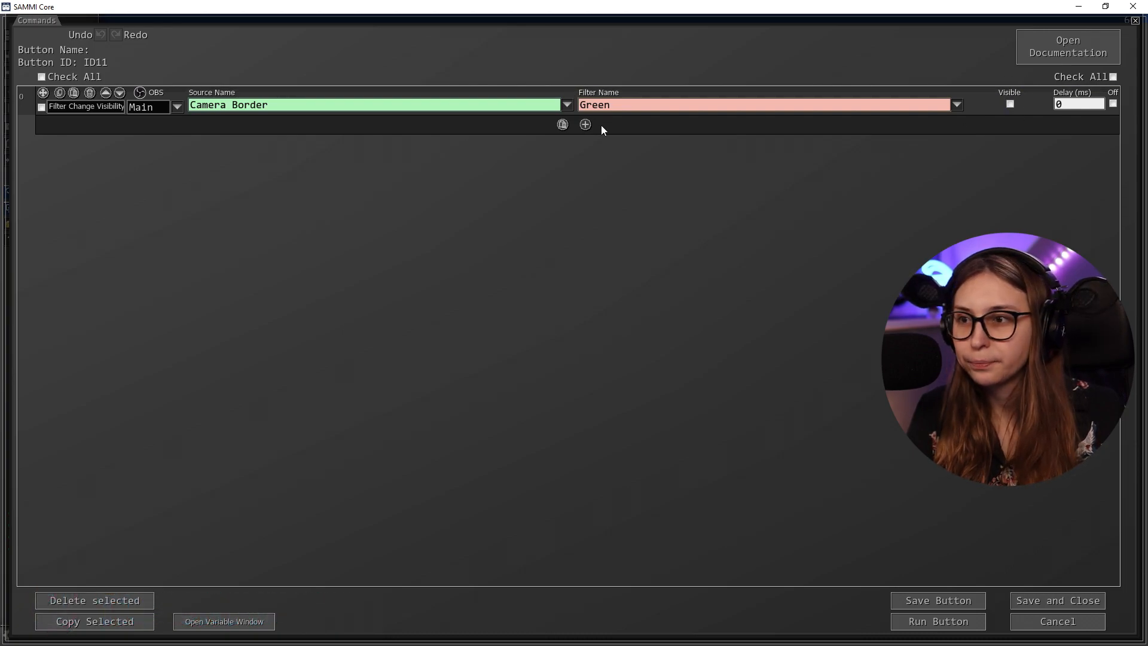
Duplicate the Filter Change Visibility command below the first and set the copy's filter to Red
click(41, 108)
click(120, 623)
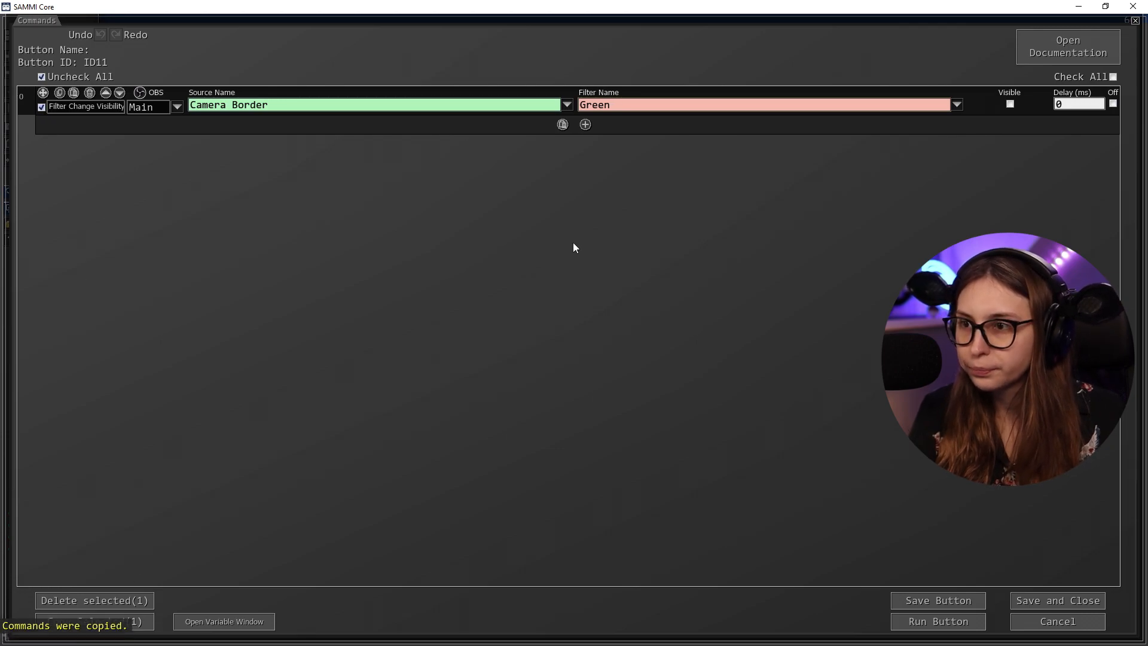
click(561, 125)
click(958, 135)
click(961, 150)
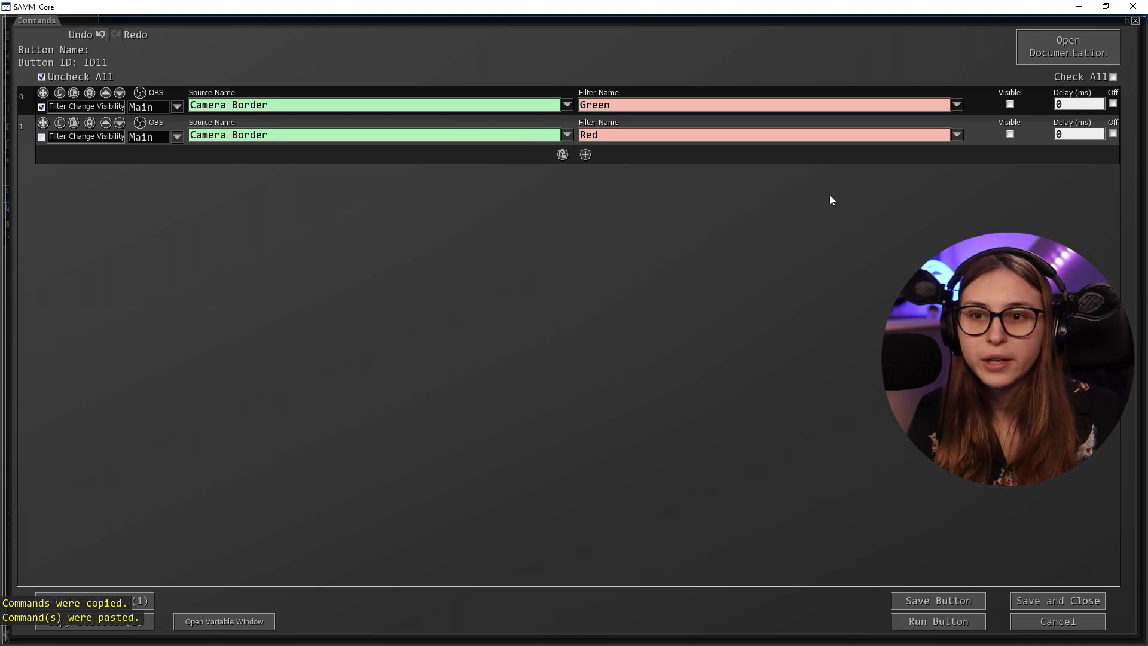
Mark both the Green and Red filter visibility commands as Off
click(1113, 104)
click(1113, 76)
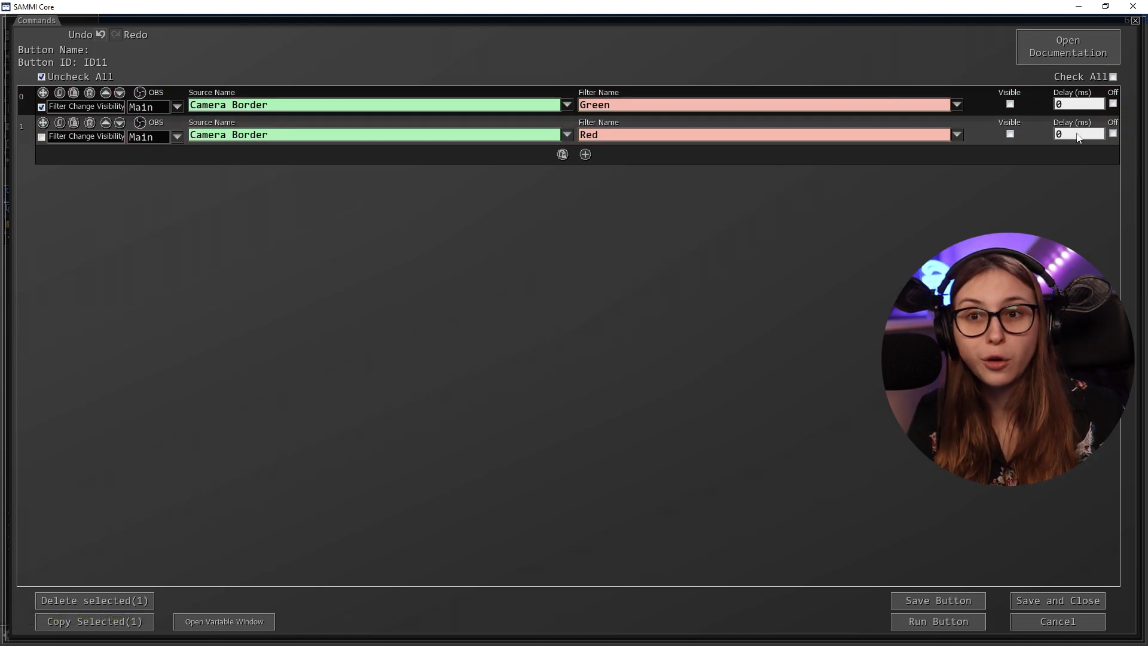
click(1113, 104)
click(1113, 133)
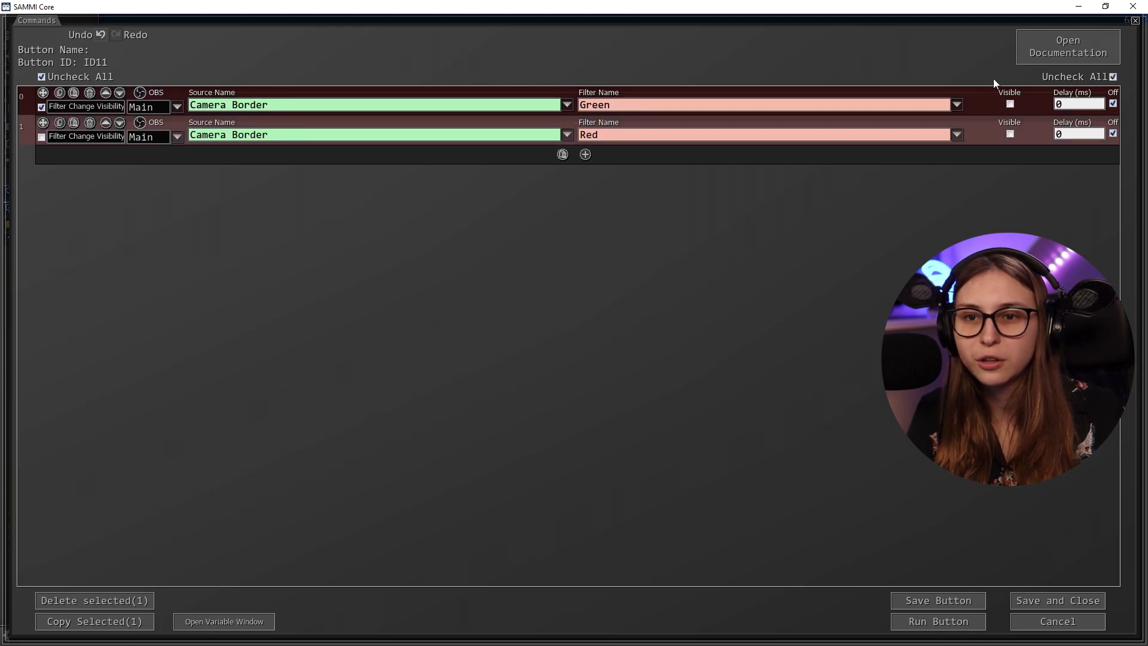